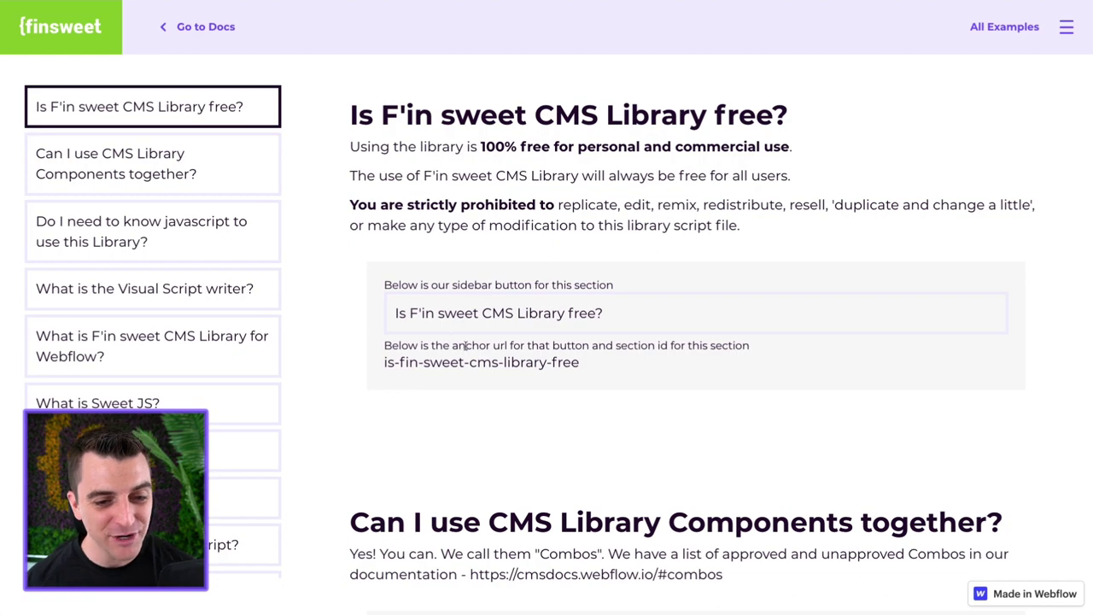
Step: On the live site, use the sidebar links to jump to the F'in sweet CMS Library, javascript and component FAQ sections
scroll(446, 315, down, 15)
scroll(447, 317, down, 7)
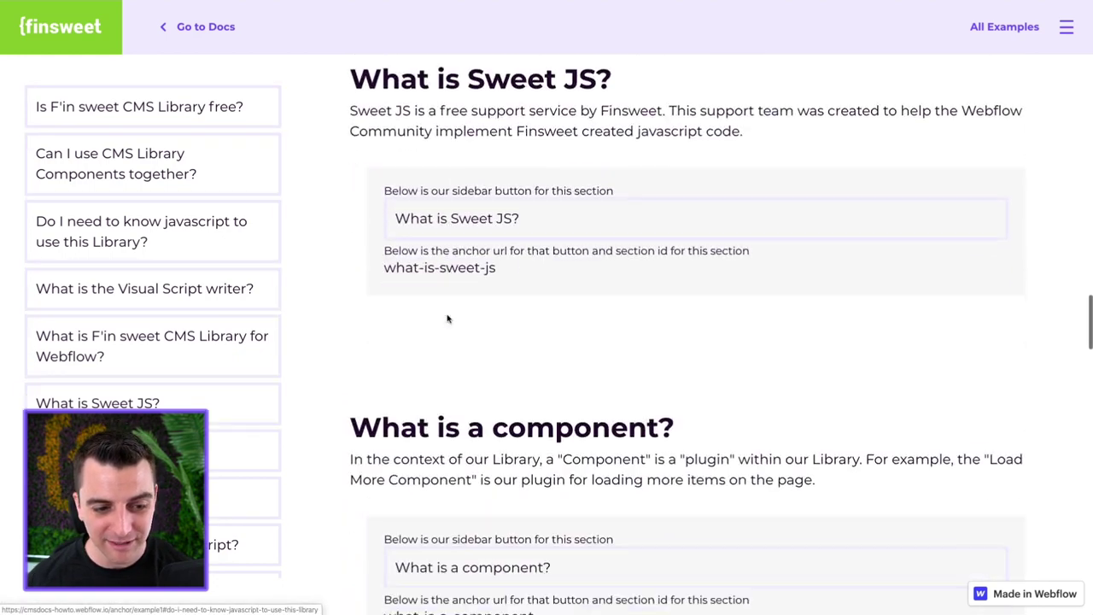
click(145, 361)
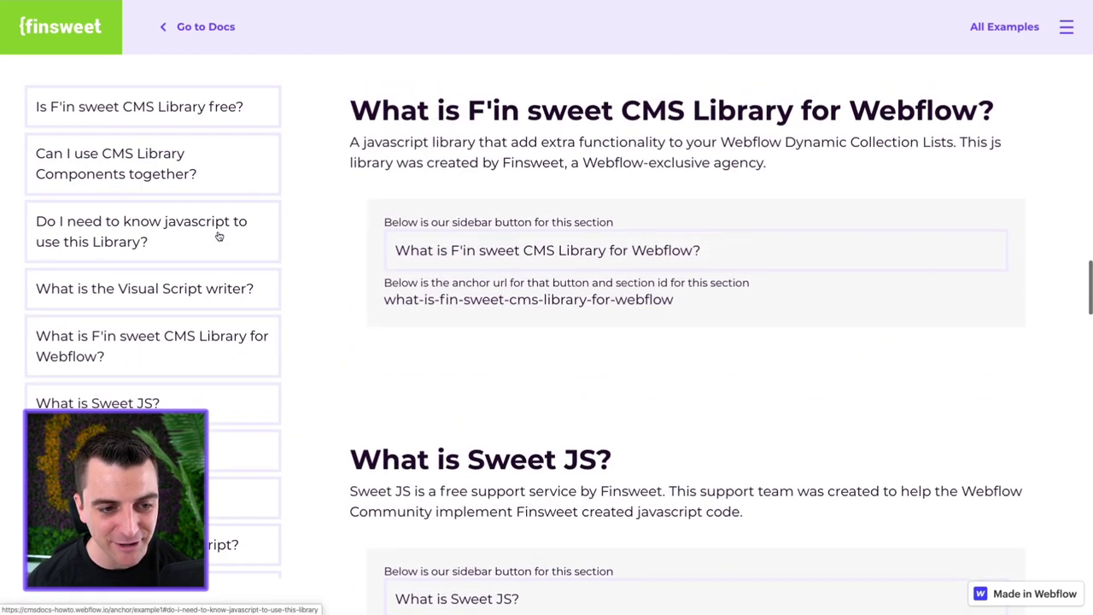
click(217, 231)
scroll(199, 280, down, 3)
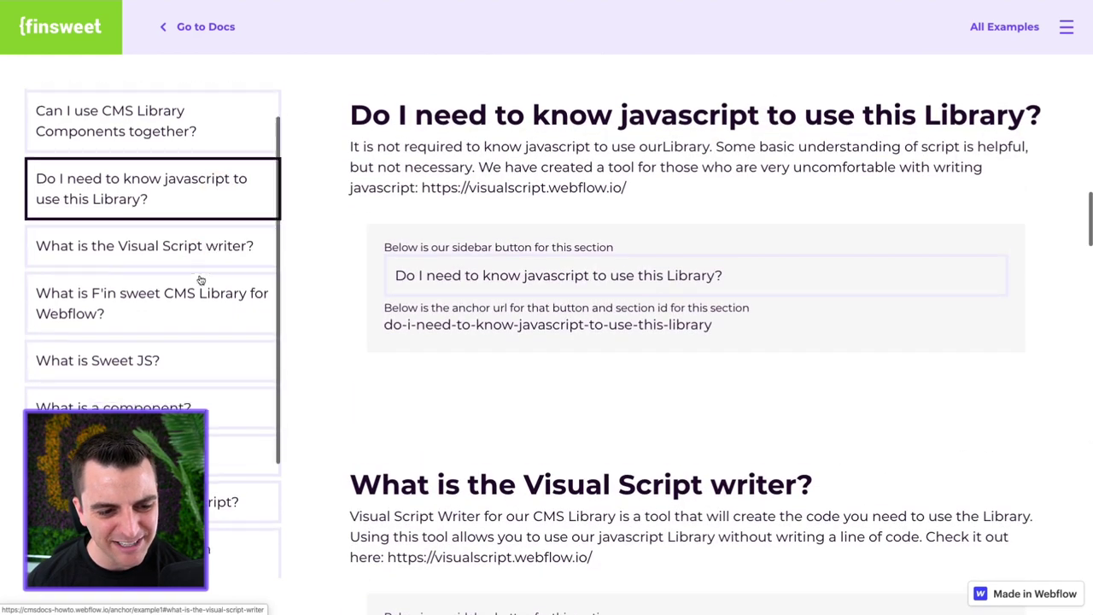
scroll(200, 280, up, 4)
click(170, 450)
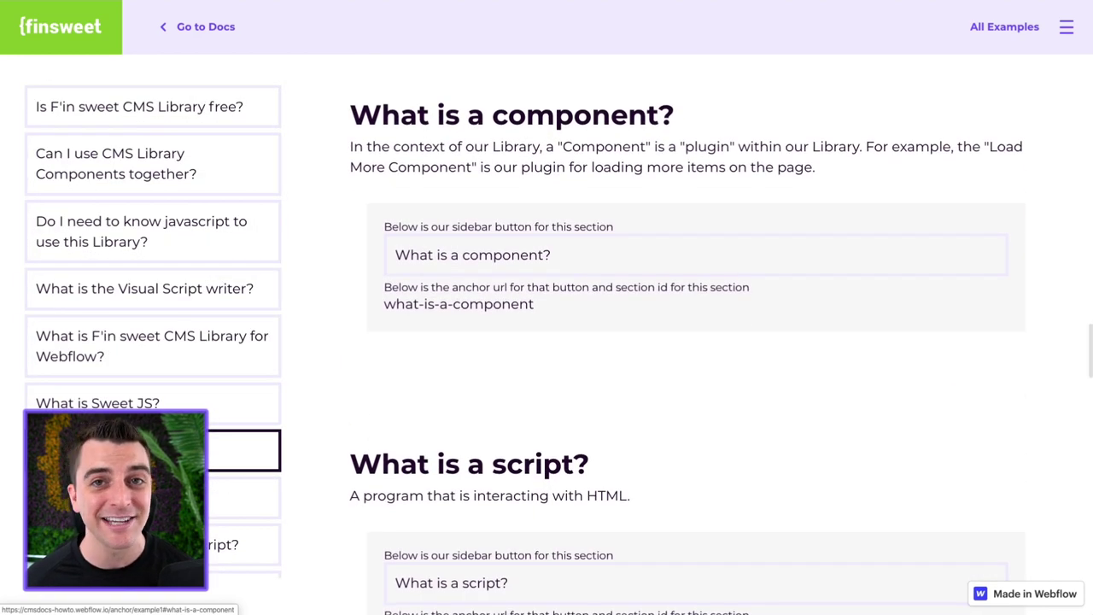
scroll(482, 450, up, 1)
scroll(482, 450, up, 3)
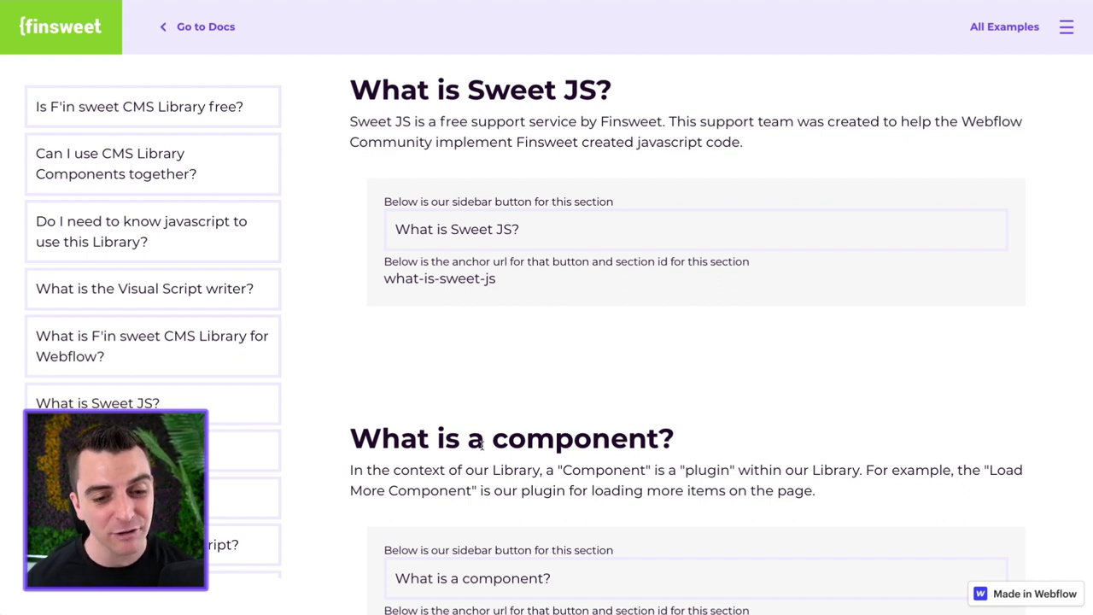
scroll(688, 400, up, 6)
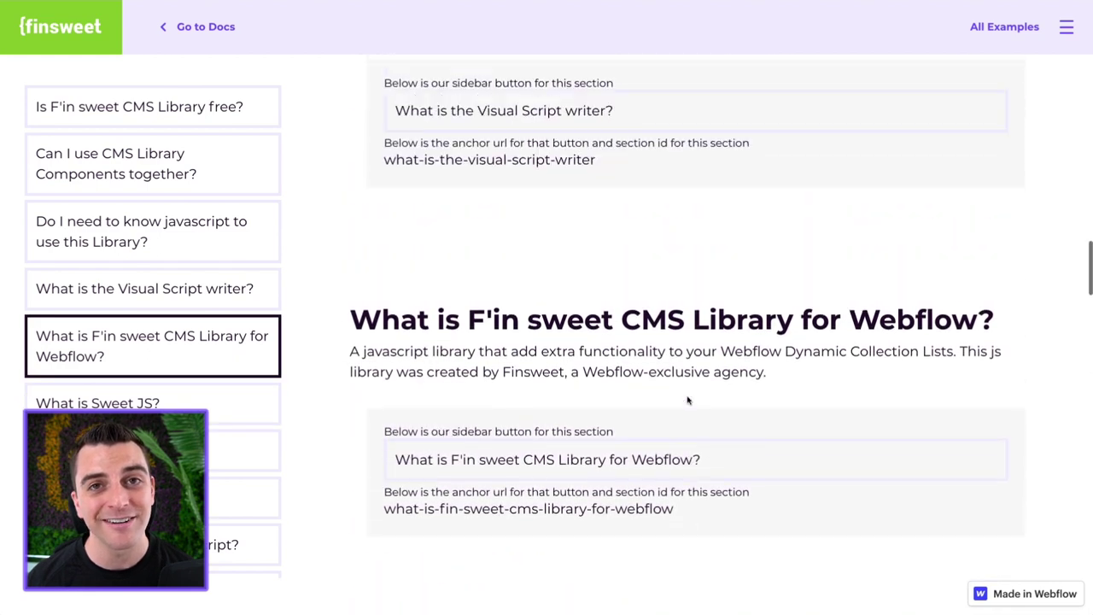
scroll(687, 399, up, 2)
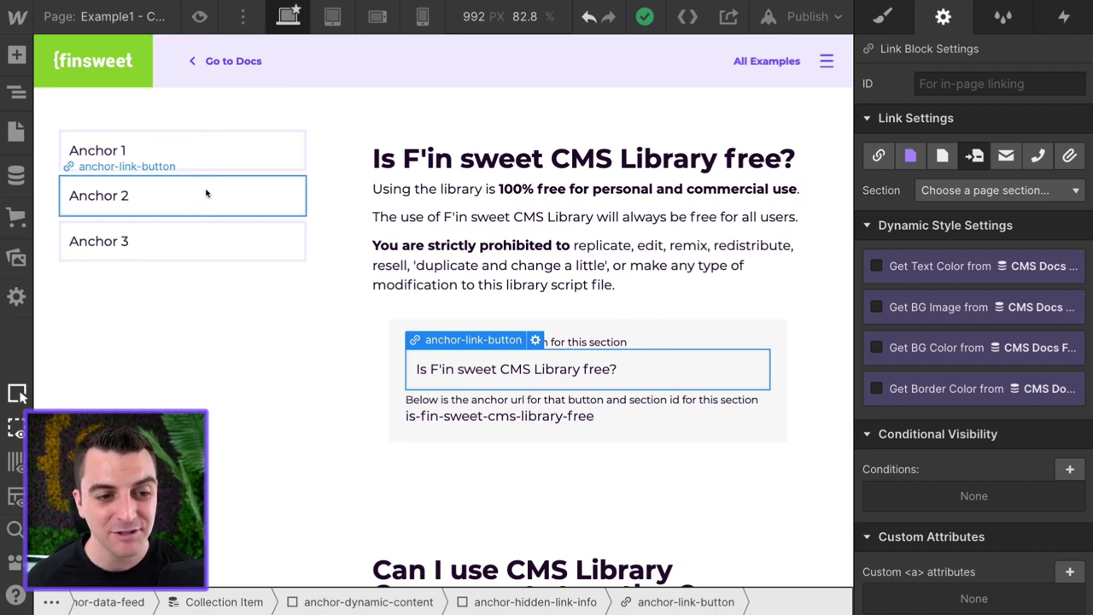
Step: Select the anchor-put-links-in-here wrapper, then try the Visual Script writer, CMS Library Components and Sweet JS links
click(198, 222)
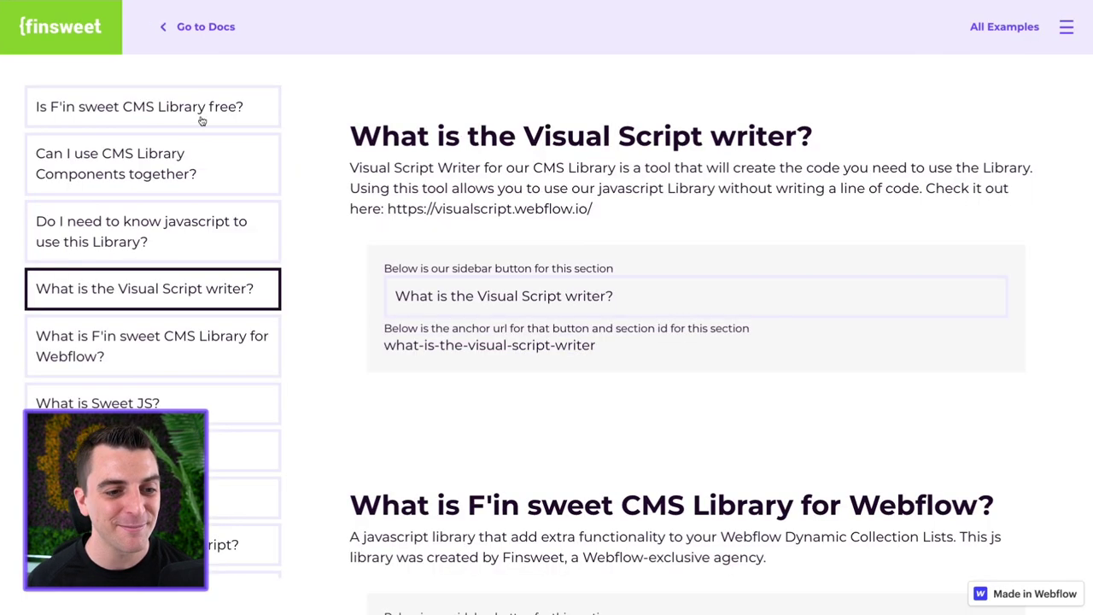
click(196, 200)
click(203, 185)
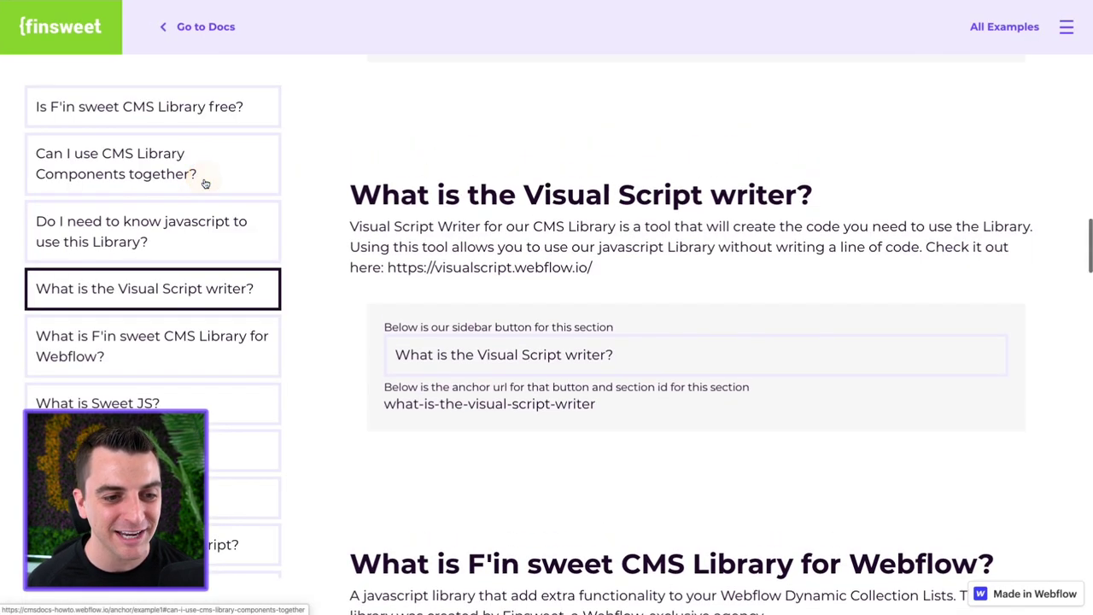
click(211, 422)
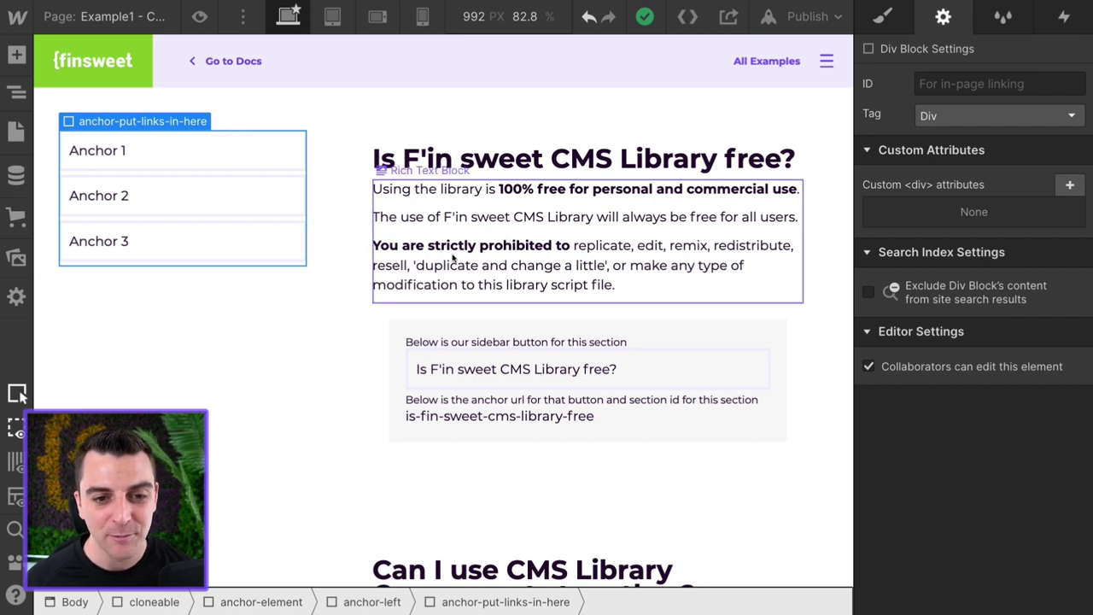
Step: Select anchor-dynamic-content, pick anchor-data-feed in the Navigator and view its Style properties
click(367, 282)
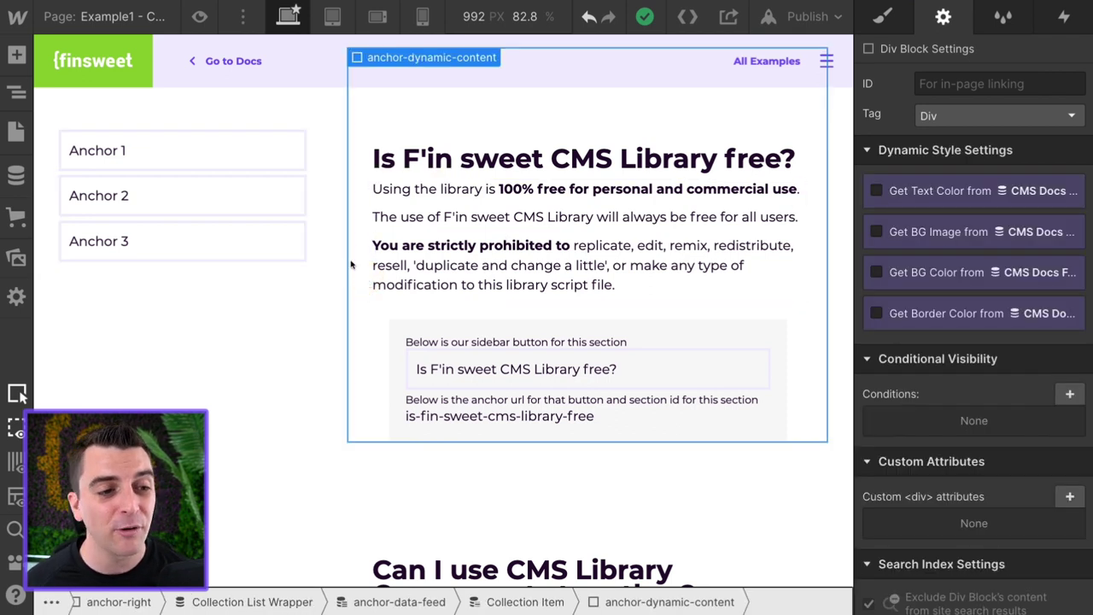
click(17, 91)
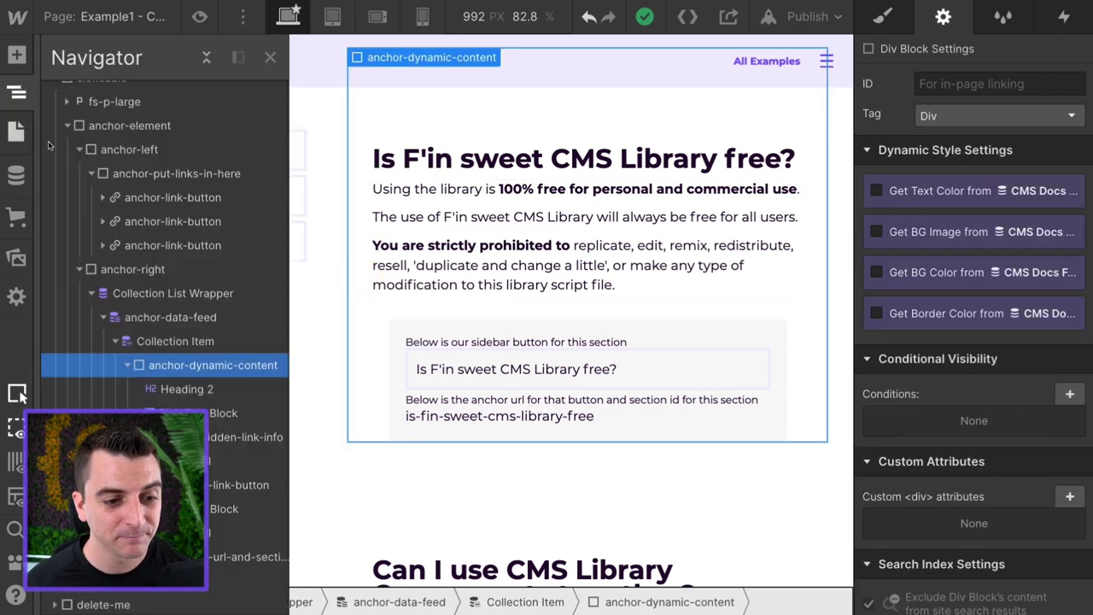
click(124, 316)
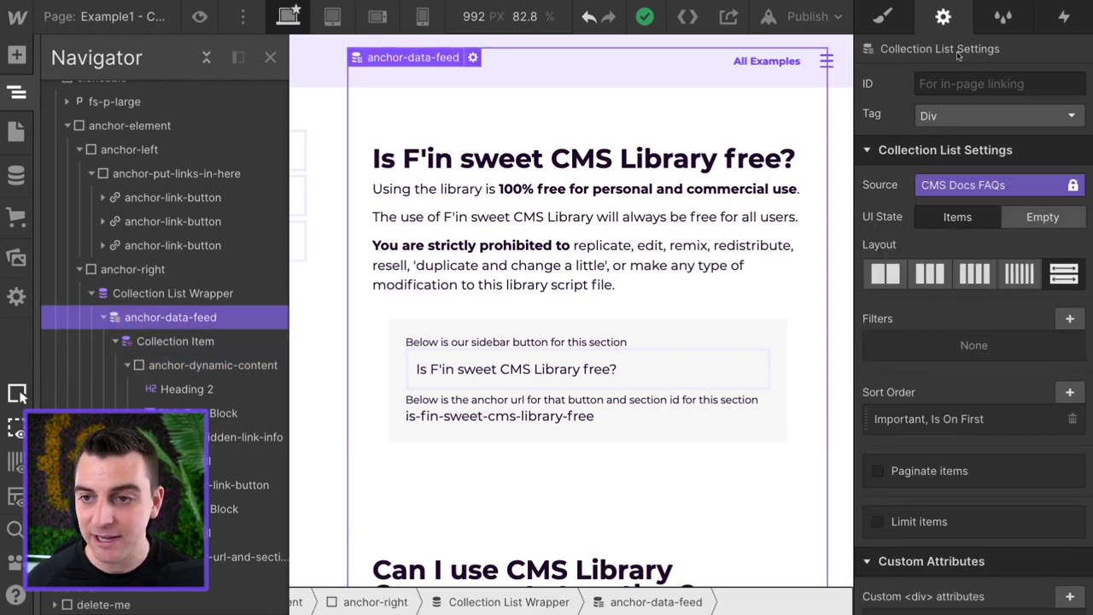
click(884, 16)
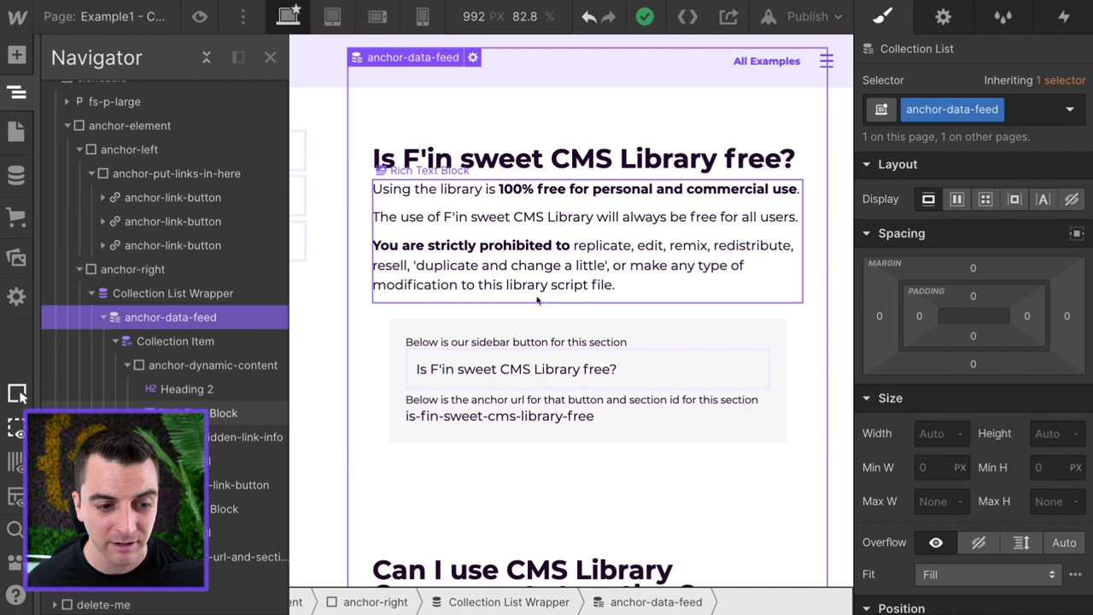
Step: Confirm the anchor-link-button's Text Block gets its text from the Question field
click(615, 365)
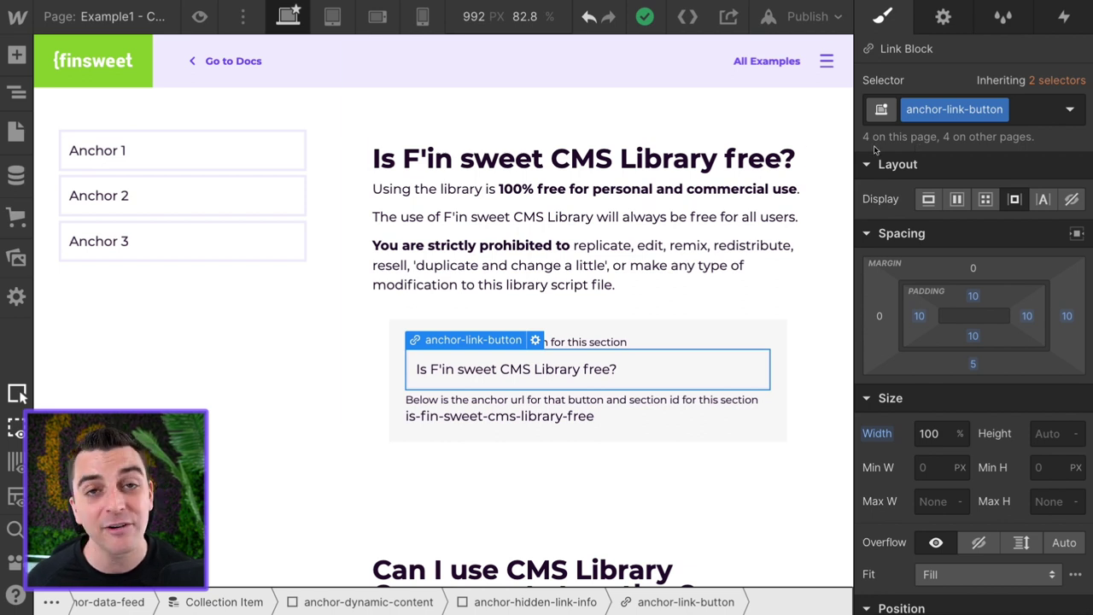
click(549, 366)
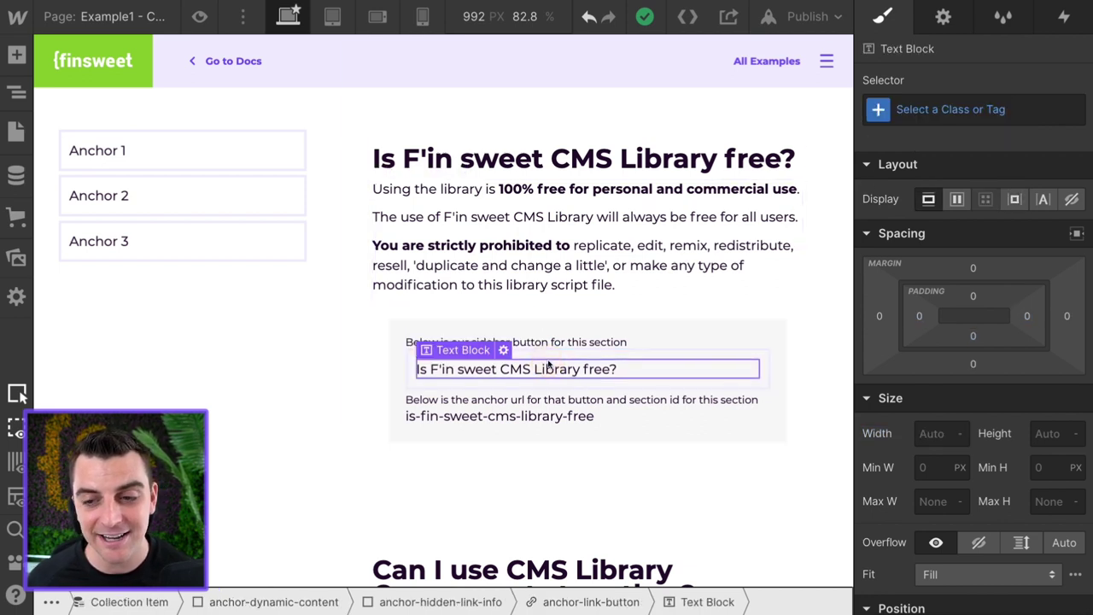
click(943, 17)
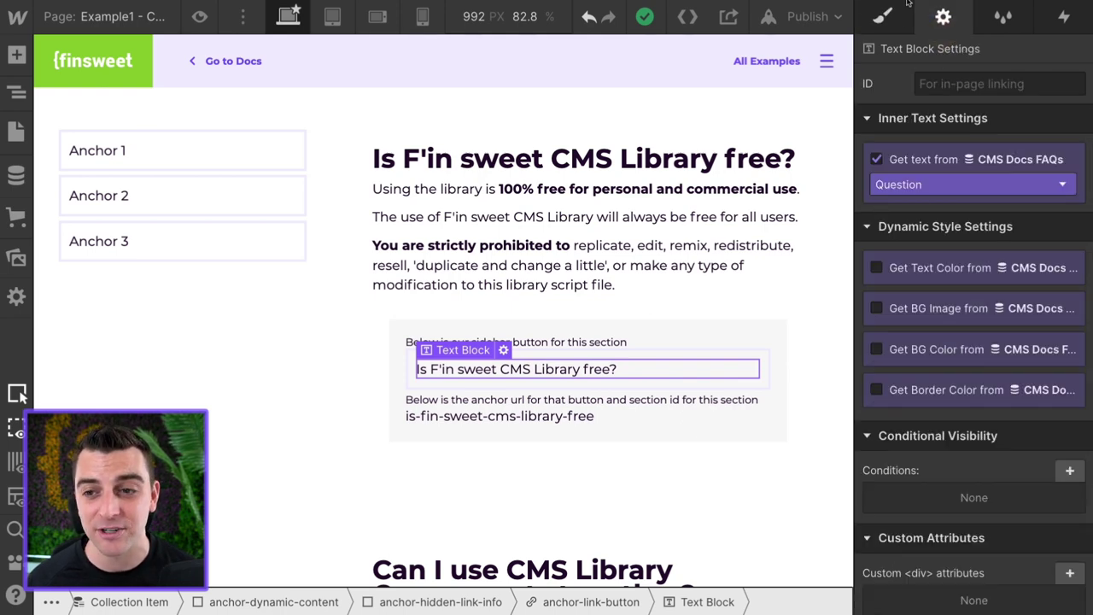
click(886, 20)
Step: Scroll down and select the 'Do I need to know javascript' link button
scroll(635, 316, down, 5)
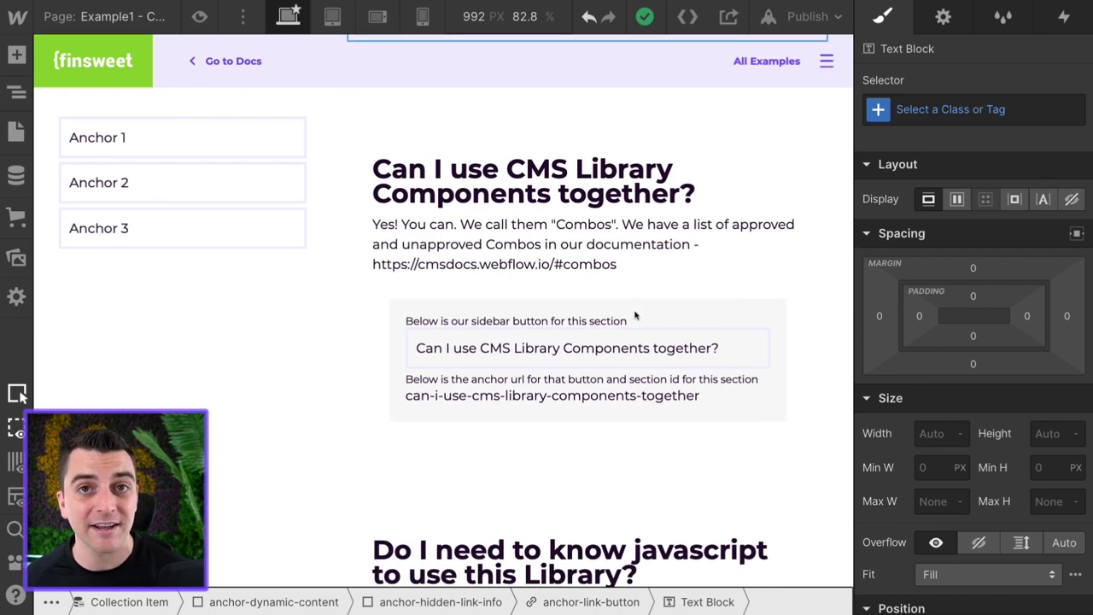
scroll(634, 316, down, 5)
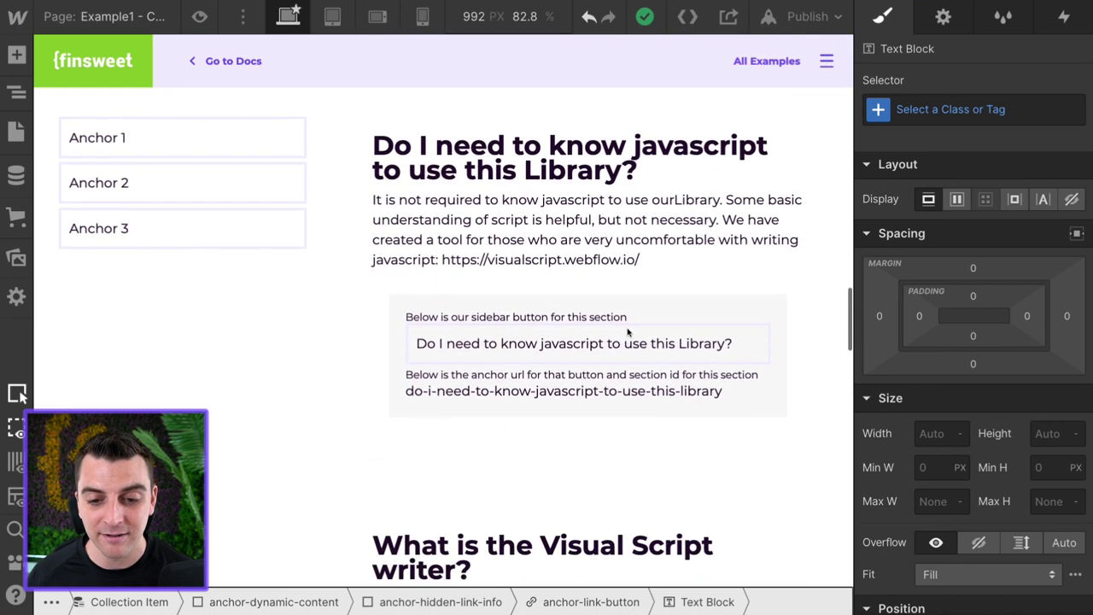
scroll(628, 333, down, 1)
click(580, 255)
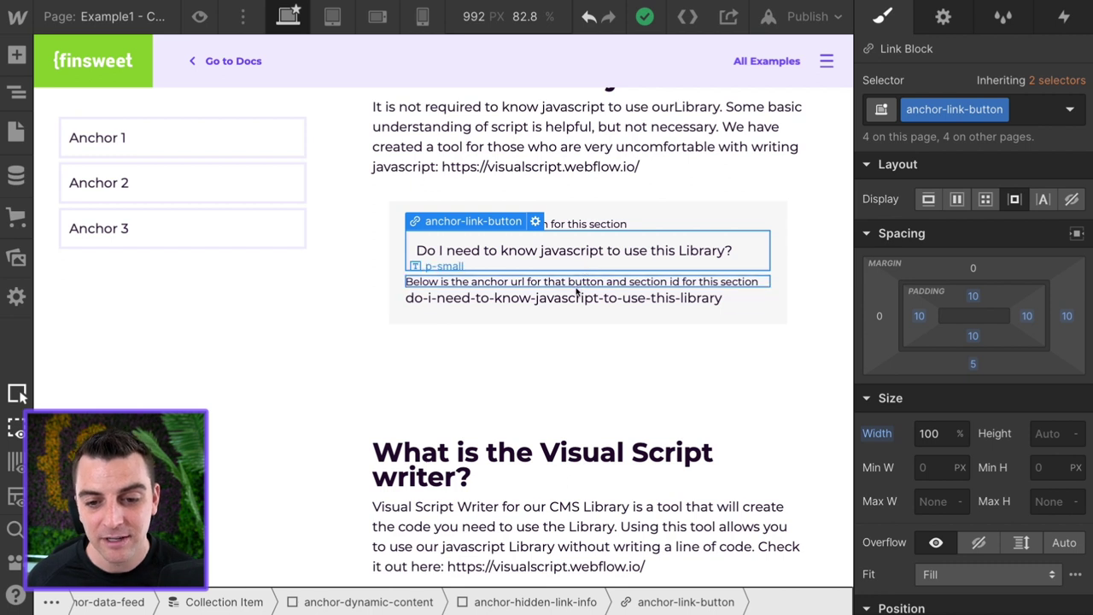
Step: Select the slug text and view the javascript link button's Section link options
click(577, 296)
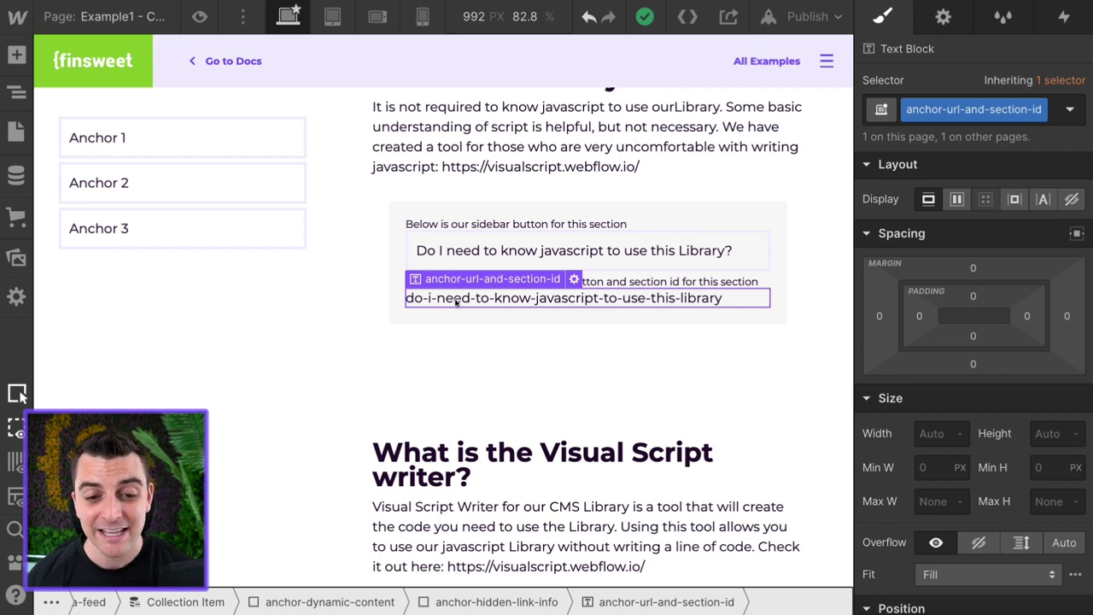
click(532, 251)
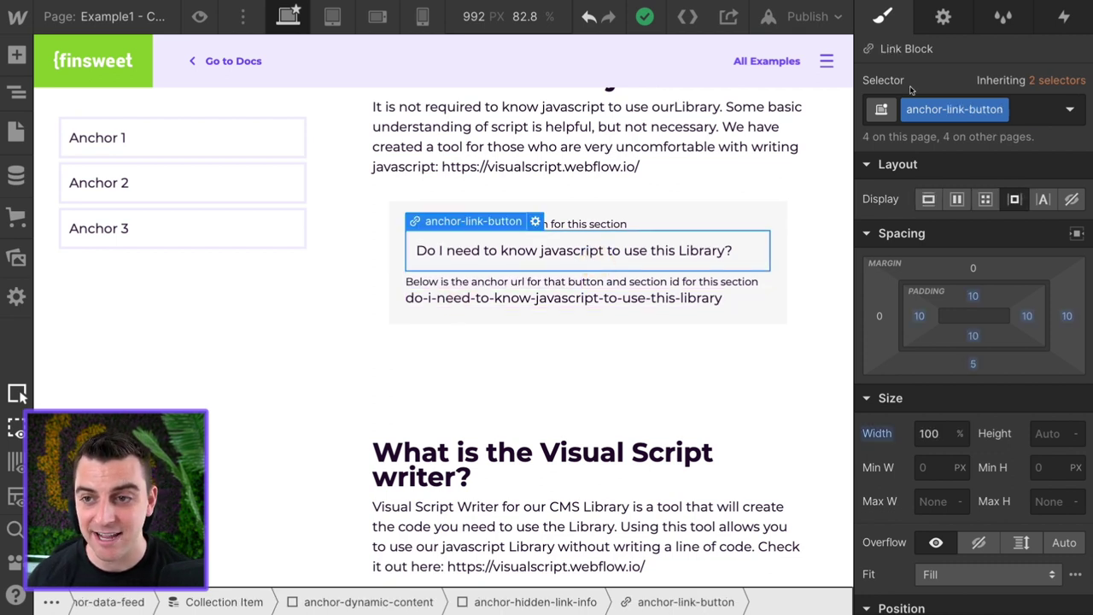
click(943, 16)
click(947, 191)
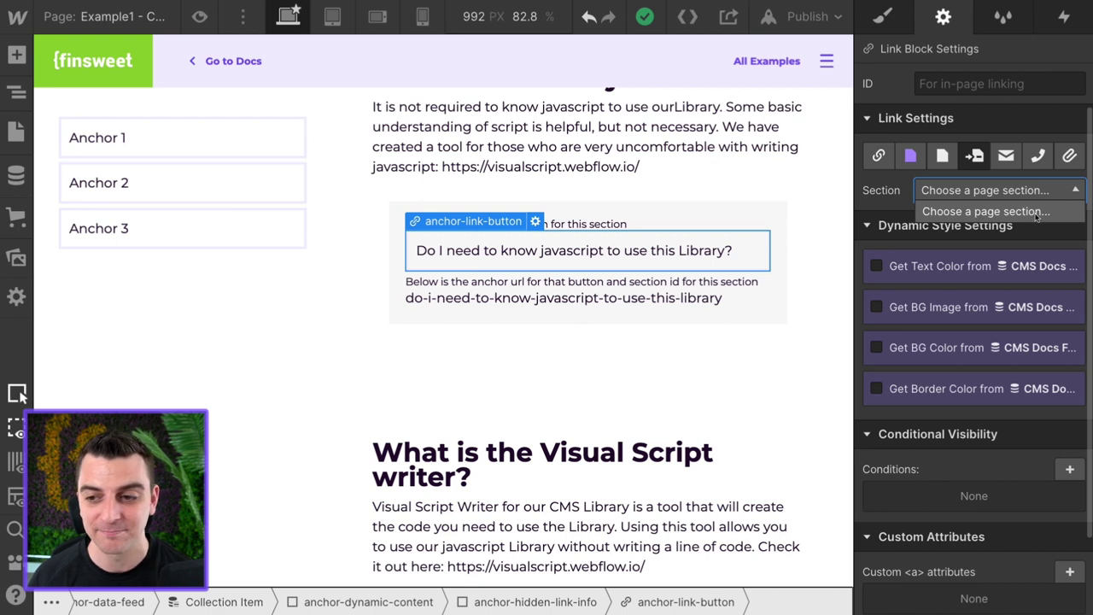
Step: Inspect the slug text, answer Rich Text Block and parent div bindings, ending in the answer's Inner Text Settings
click(585, 298)
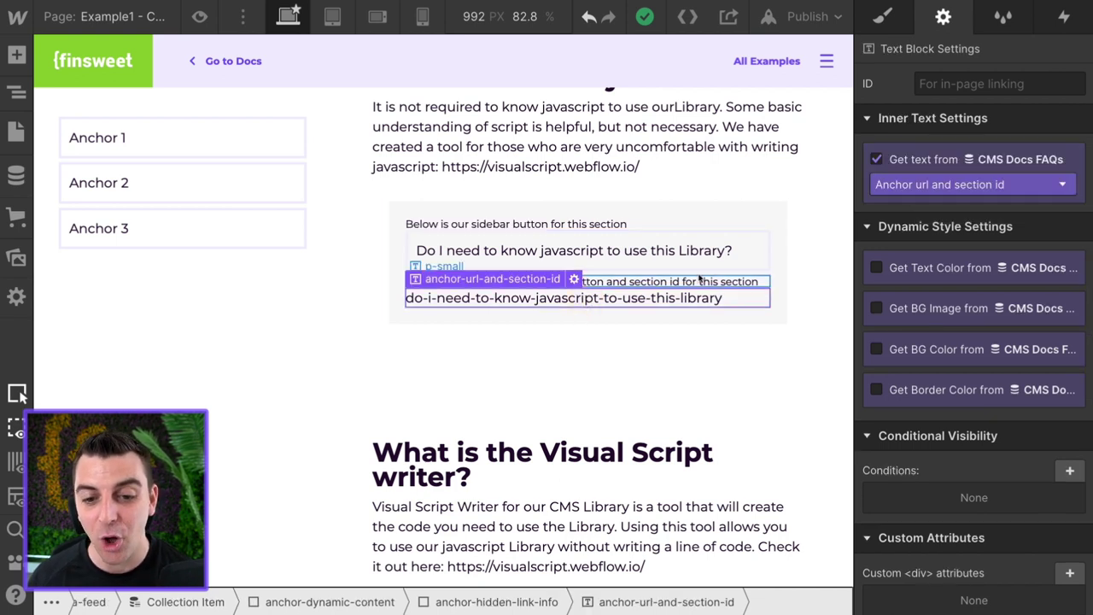
click(795, 178)
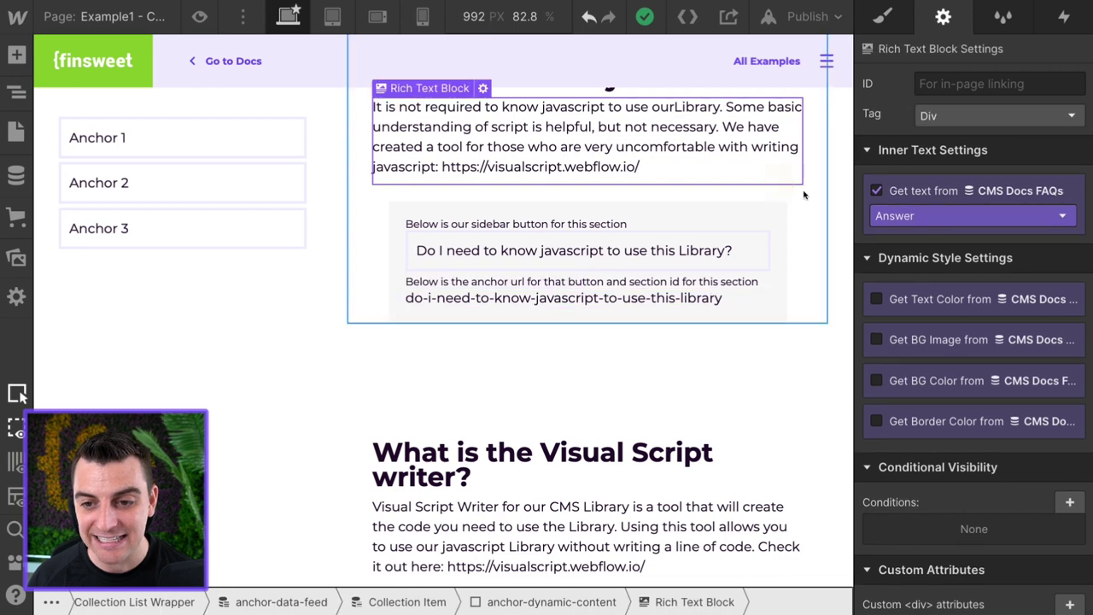
click(803, 196)
scroll(769, 222, up, 3)
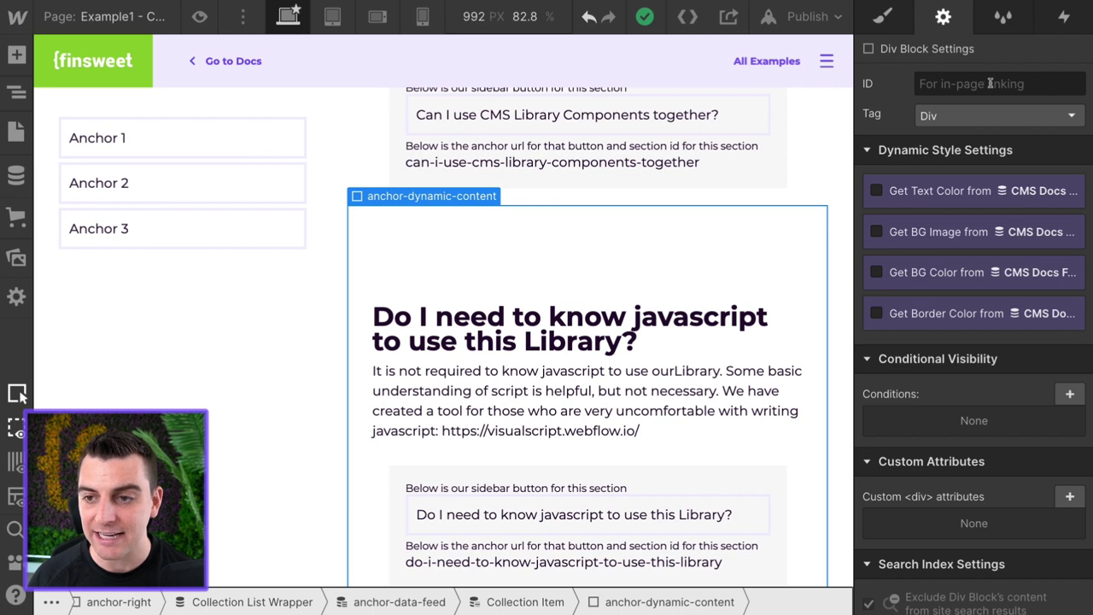
scroll(590, 246, down, 1)
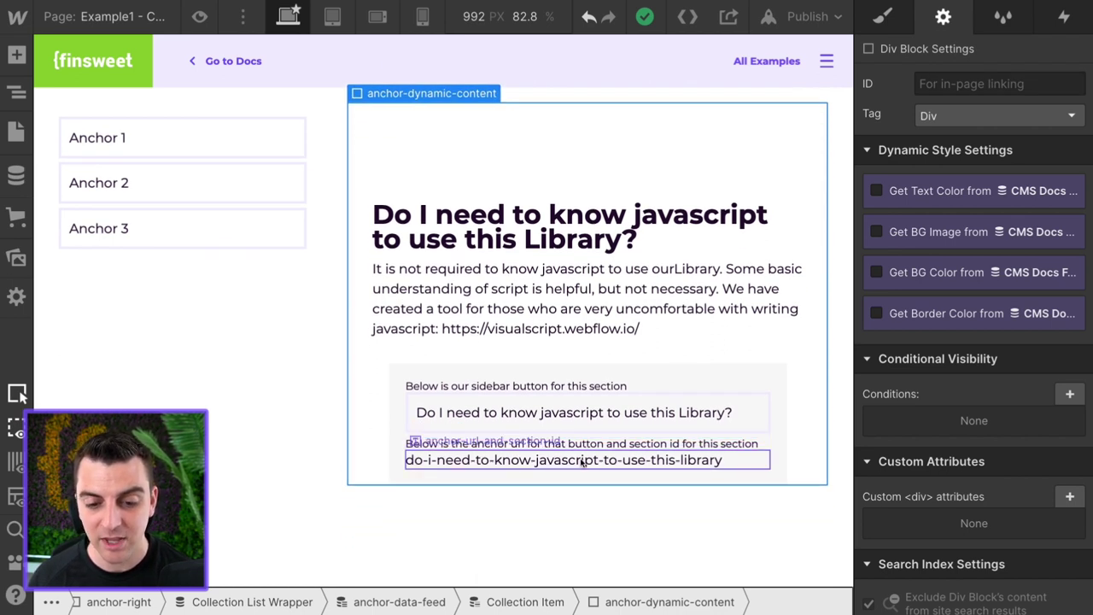
click(625, 418)
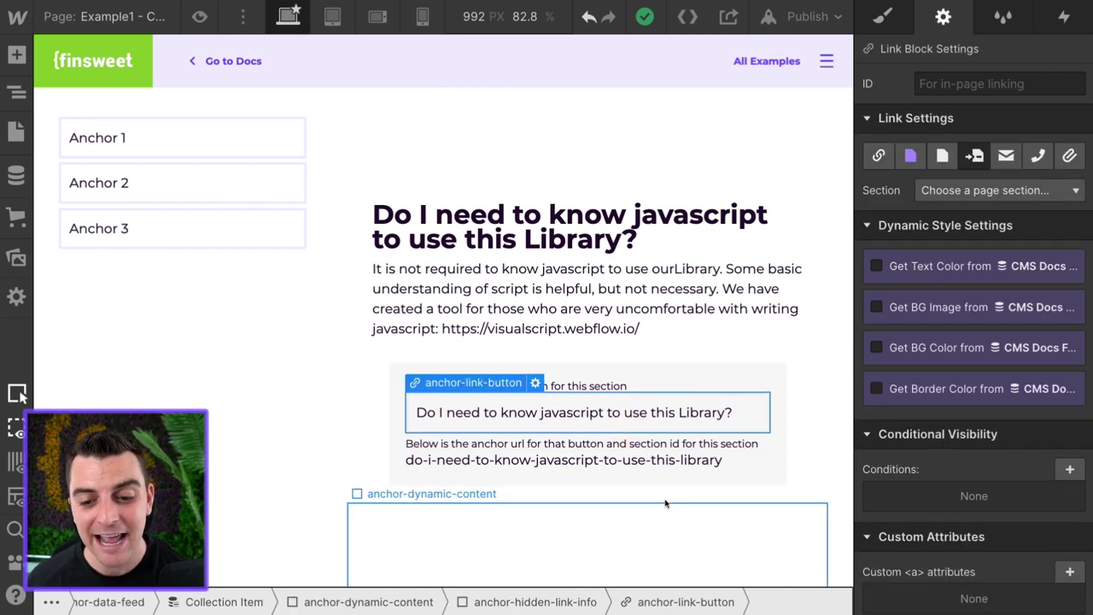
click(687, 461)
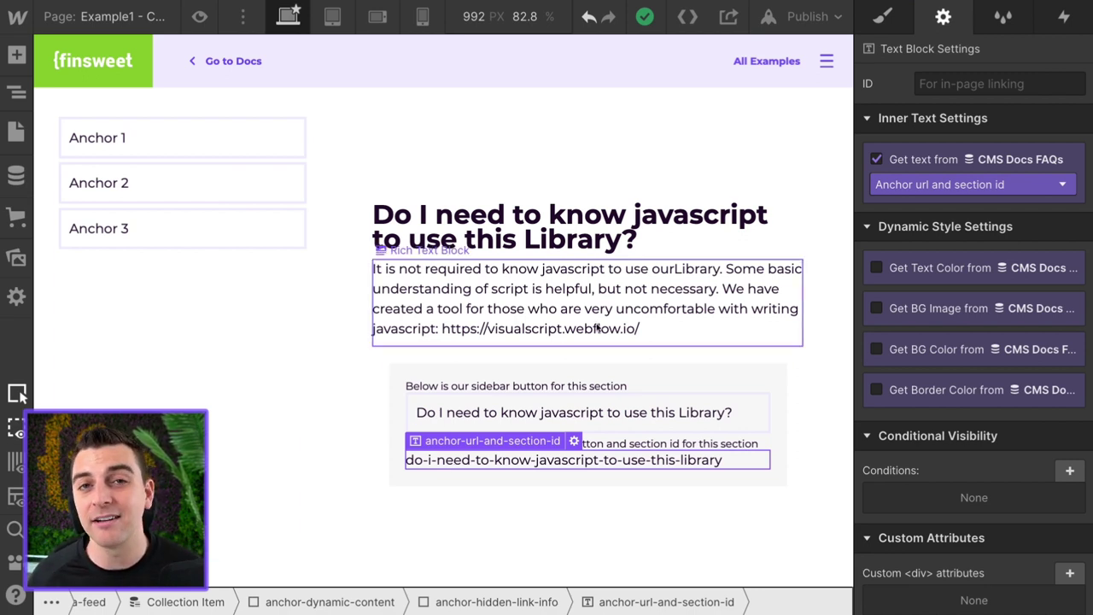
click(661, 333)
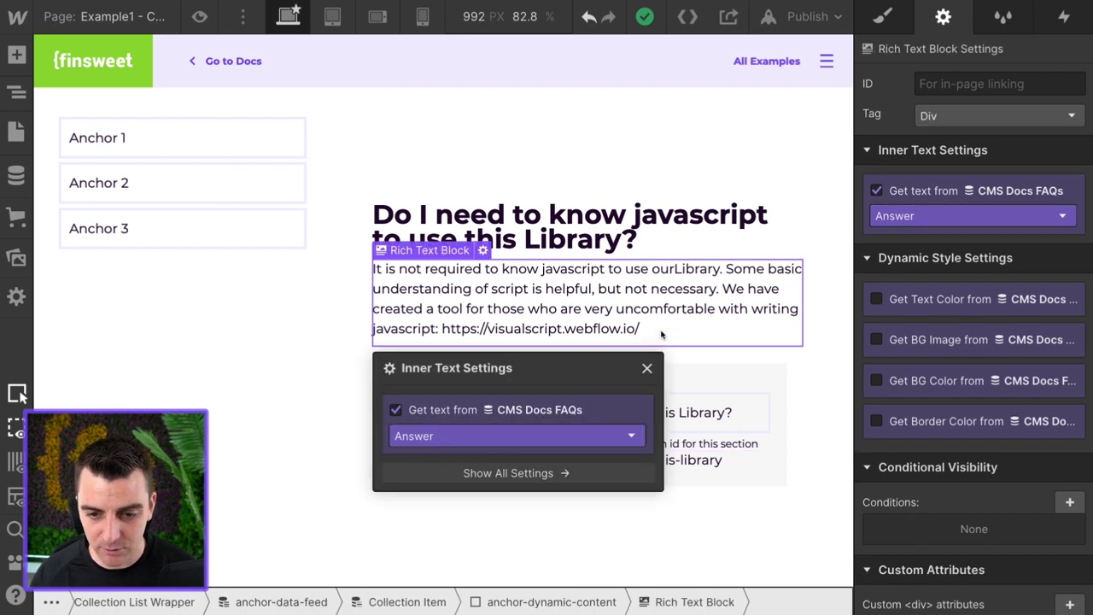
Step: Duplicate the anchor url caption and overwrite the copy with 'Do I need 2 ---- know . js'
click(646, 367)
click(690, 445)
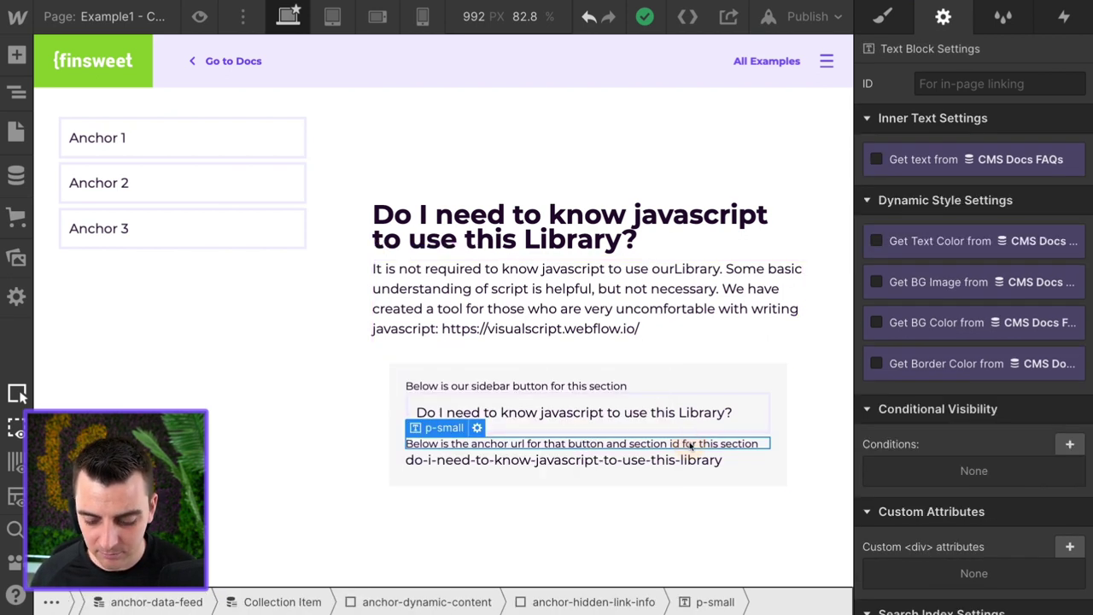
key(ctrl+d)
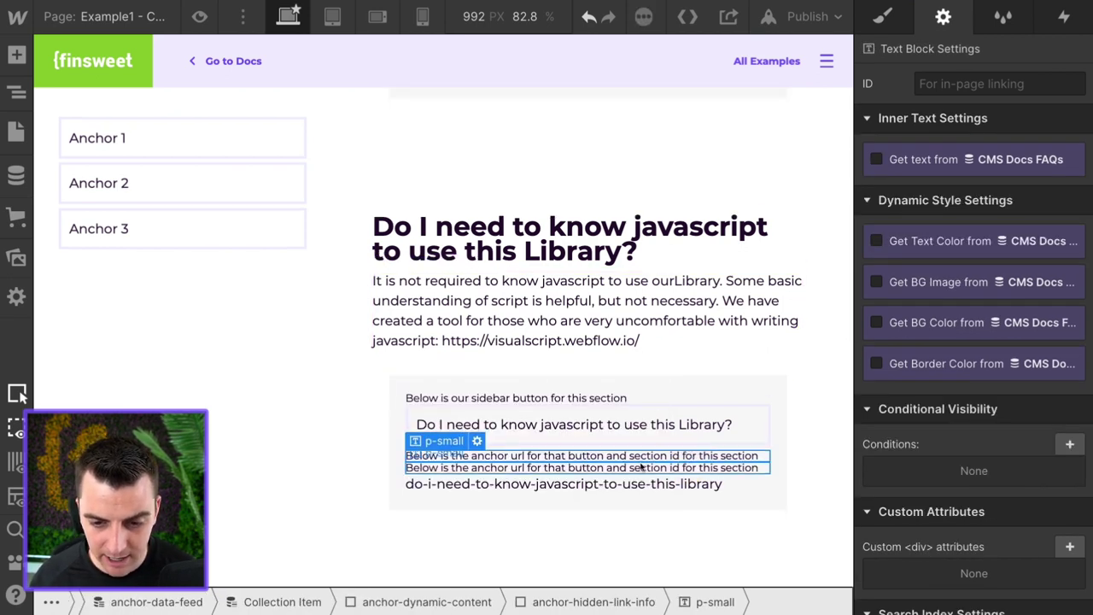
double_click(640, 466)
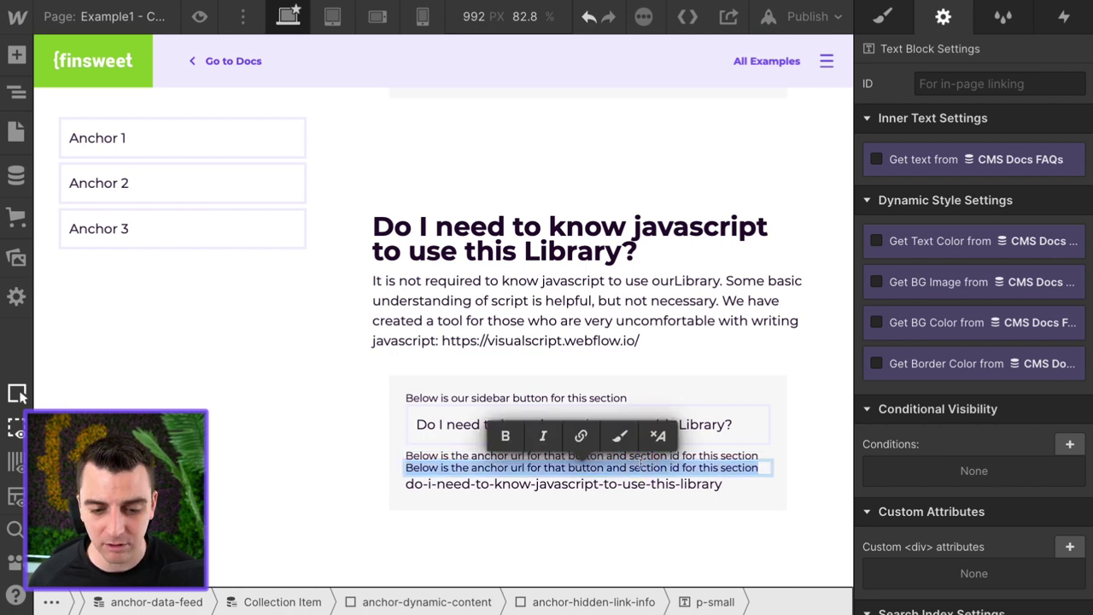
text(Do I)
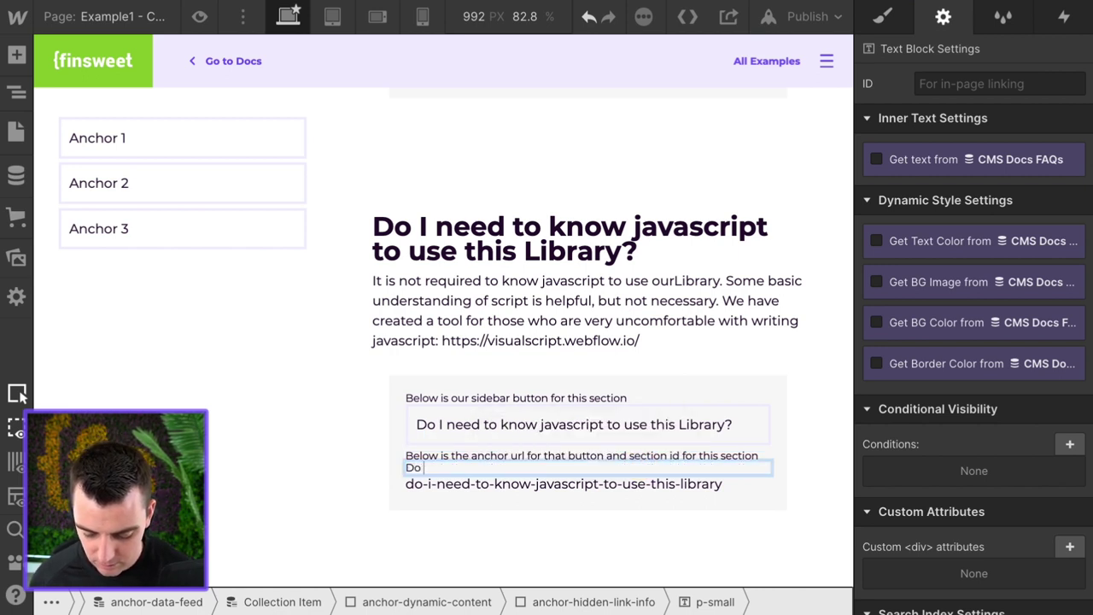
text( ne)
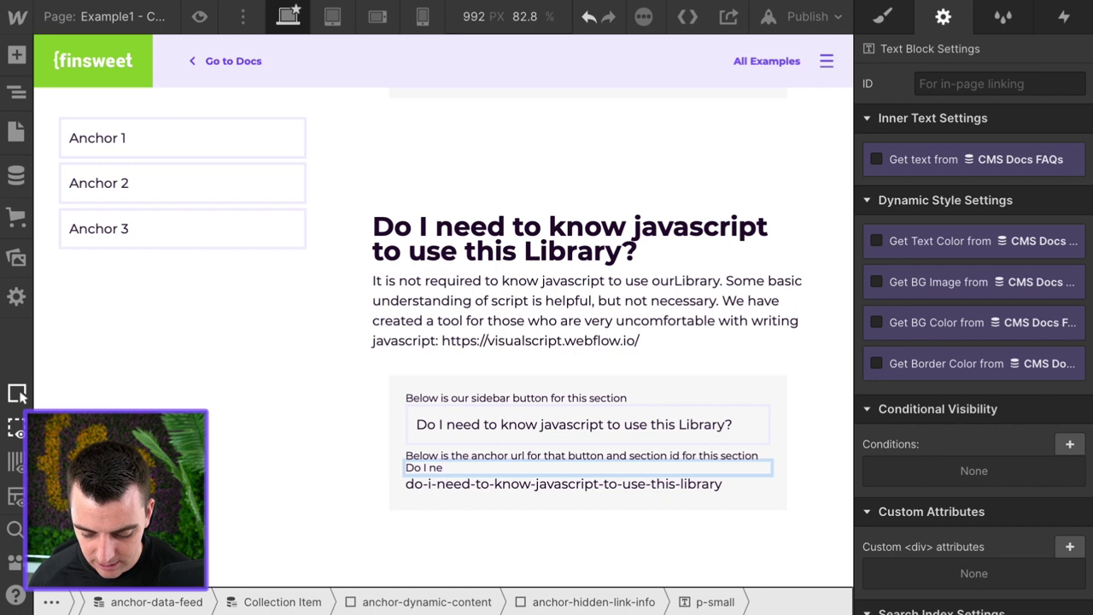
text(ed )
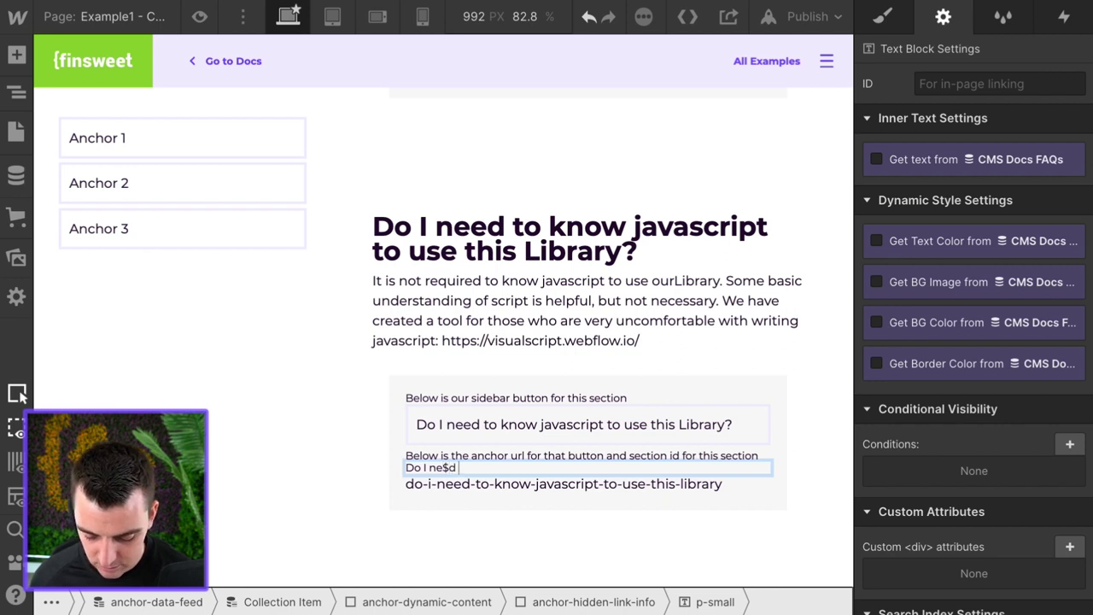
text(2 ---- know)
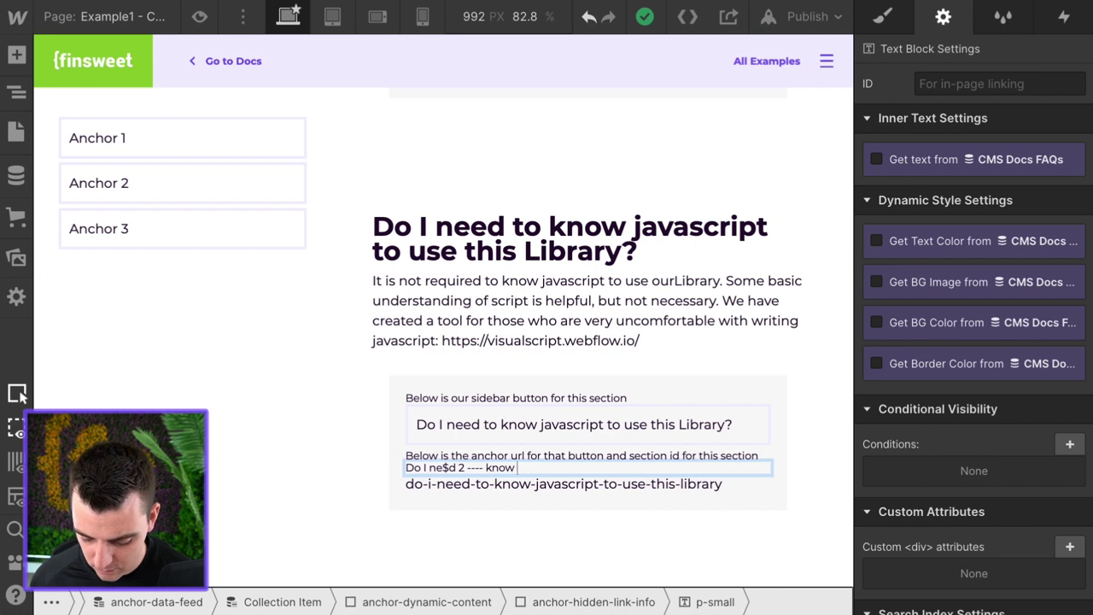
text( . js)
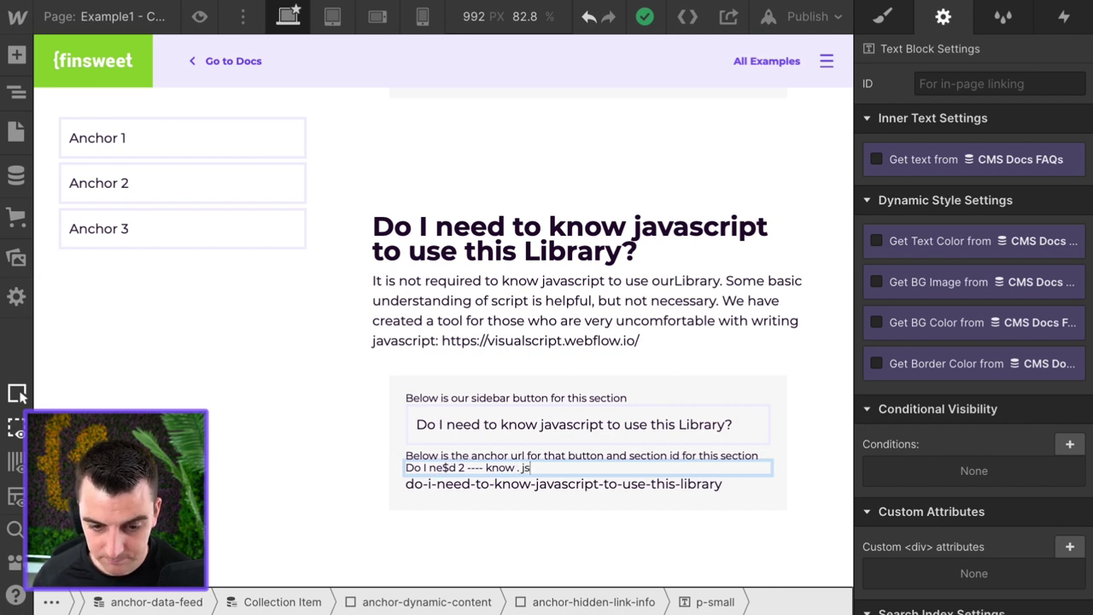
click(732, 454)
click(740, 425)
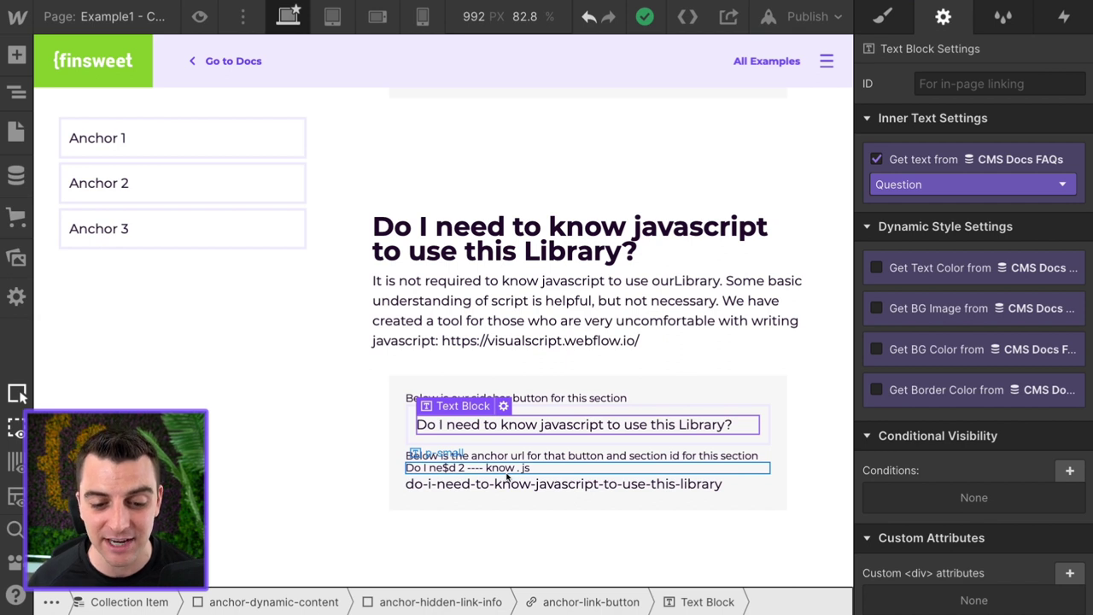
Step: Delete the sample 'Do I need 2 ---- know . js' line
click(507, 476)
key(Delete)
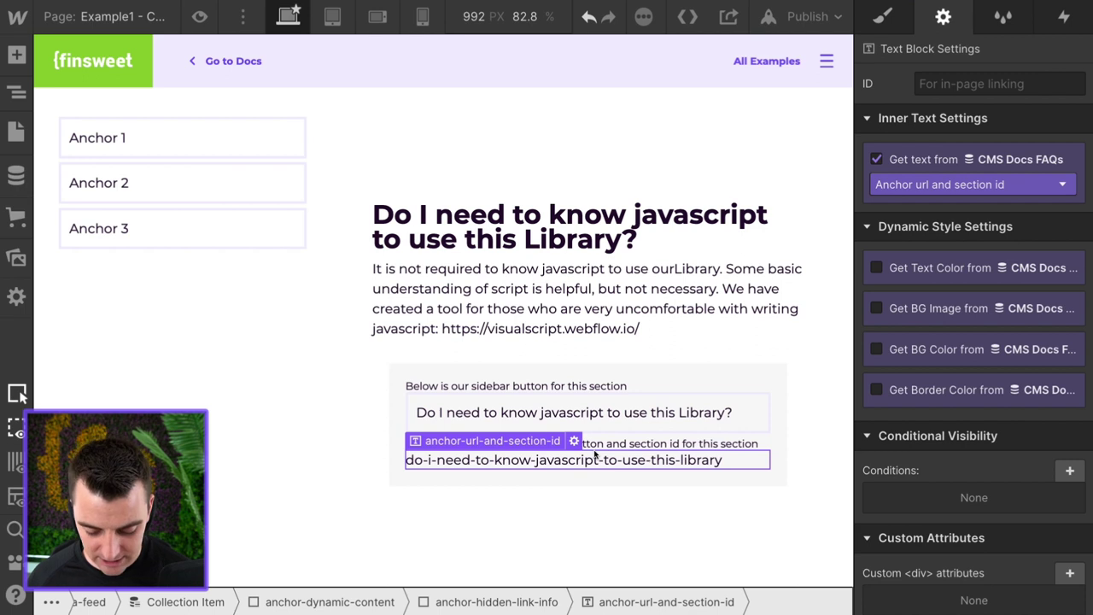
Step: Add an HTML Embed containing the Slug field, prefixed with '<div class="'
key(a)
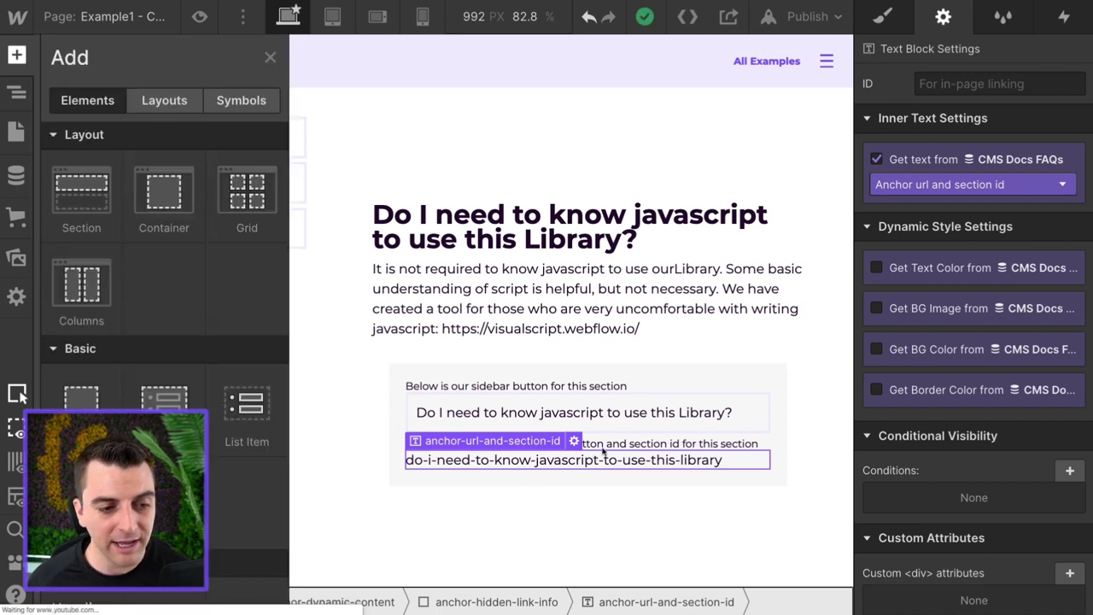
scroll(166, 363, down, 5)
scroll(238, 393, down, 8)
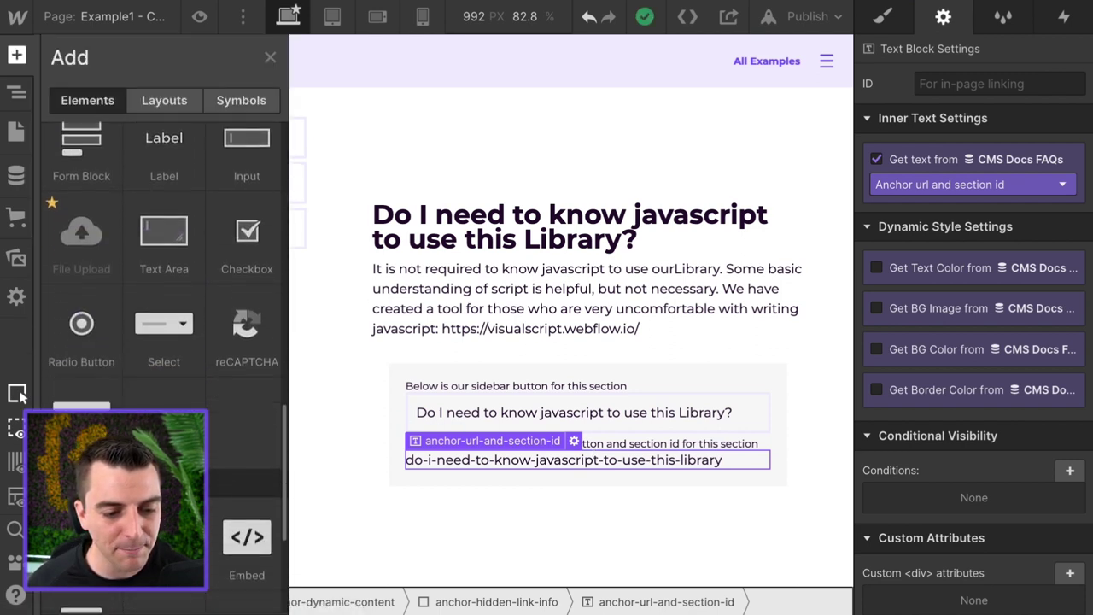
click(238, 393)
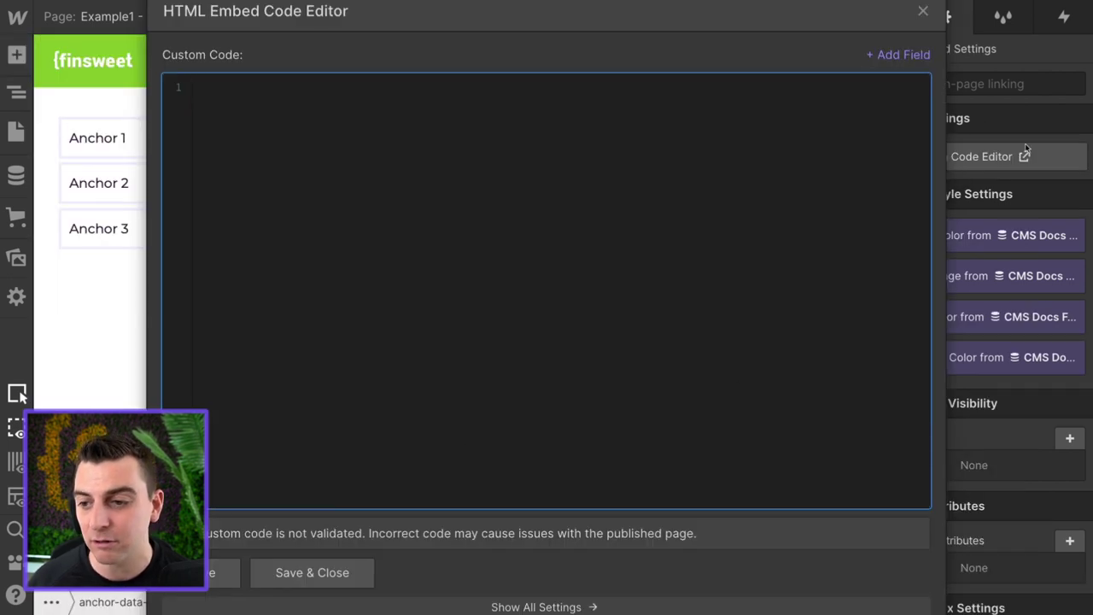
click(903, 54)
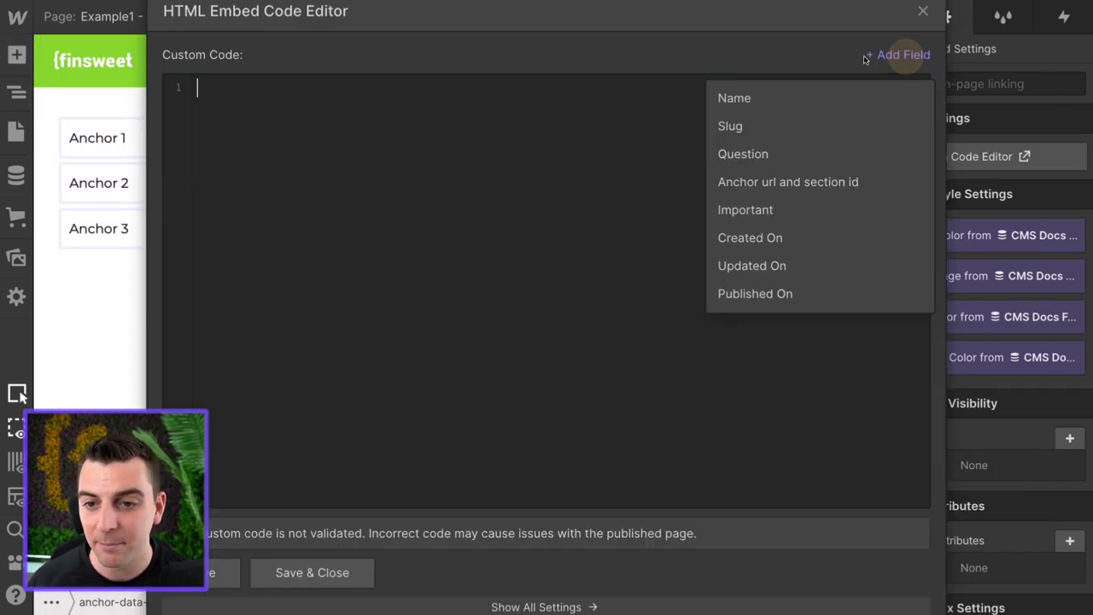
click(725, 127)
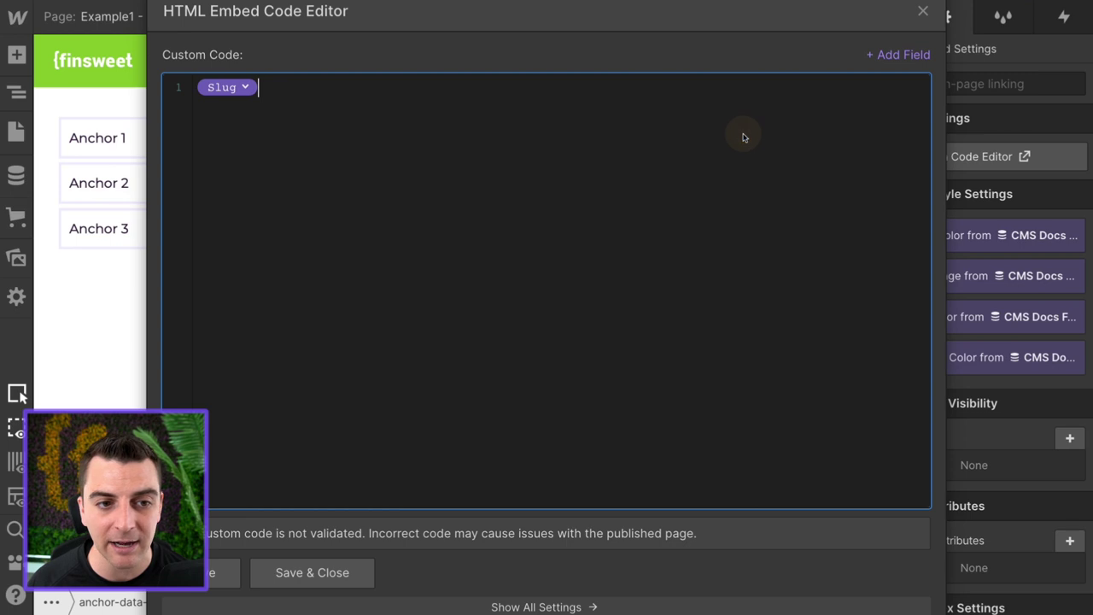
click(200, 89)
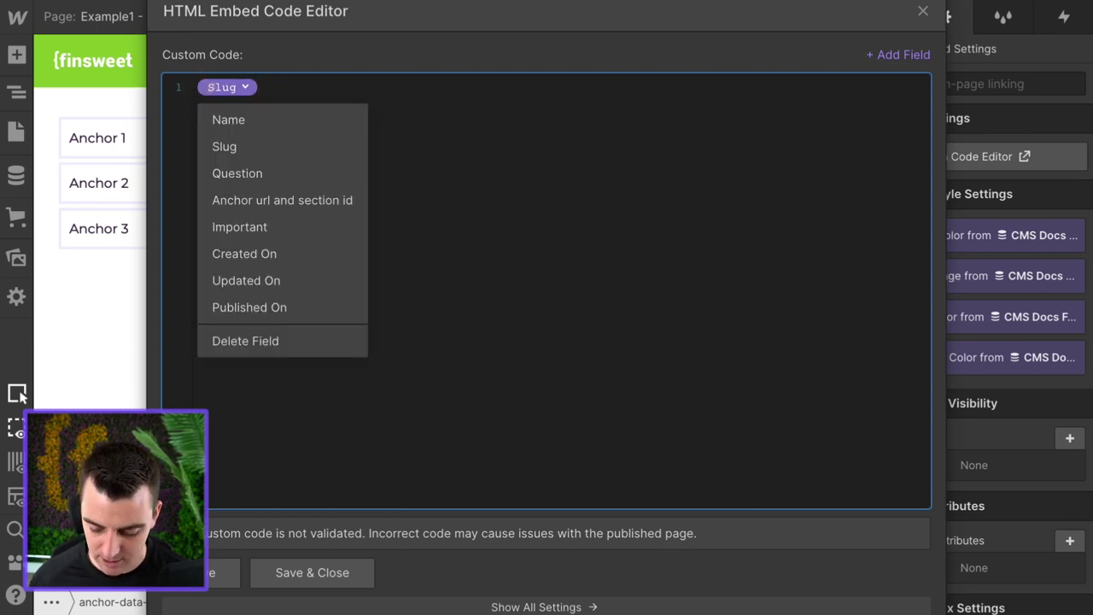
text(<div )
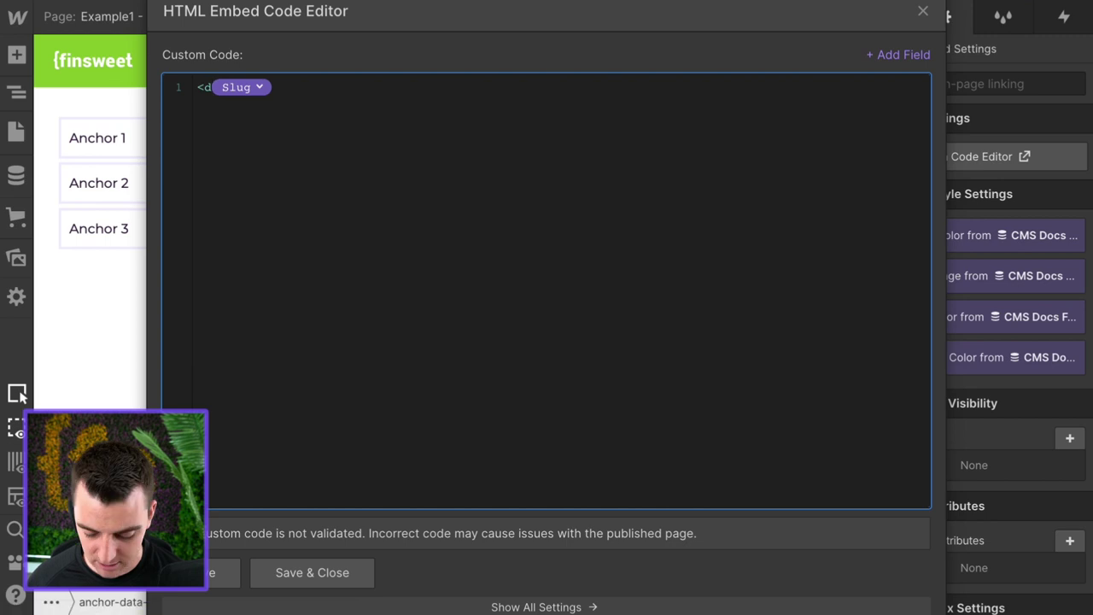
text(class=")
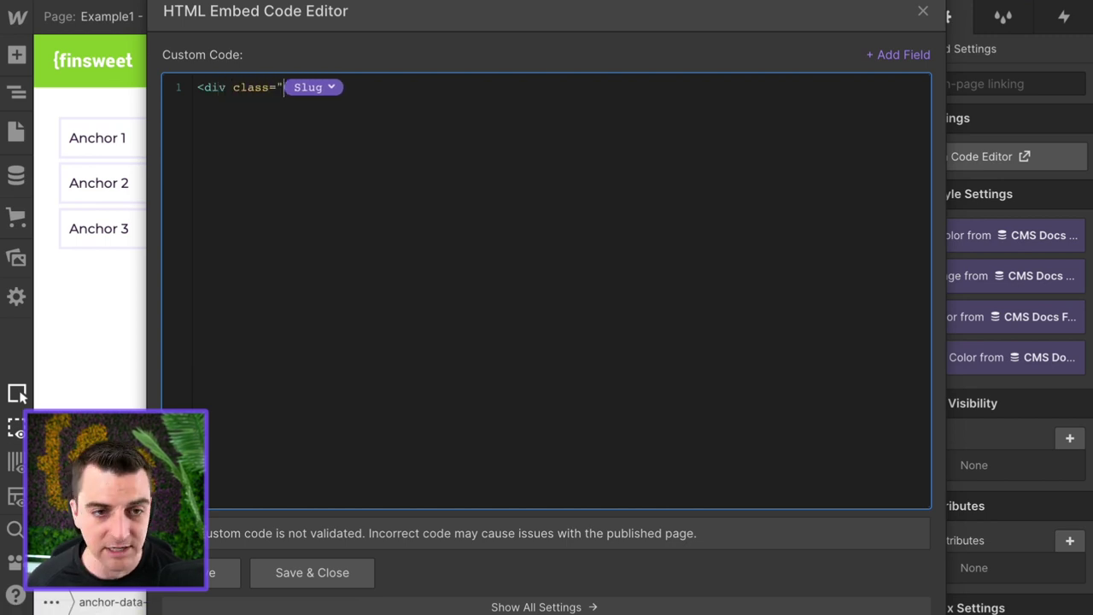
click(312, 572)
Step: Complete the embed as <div class="anchor-url-and-section-id">Slug</div> and place it under the slug text
click(478, 521)
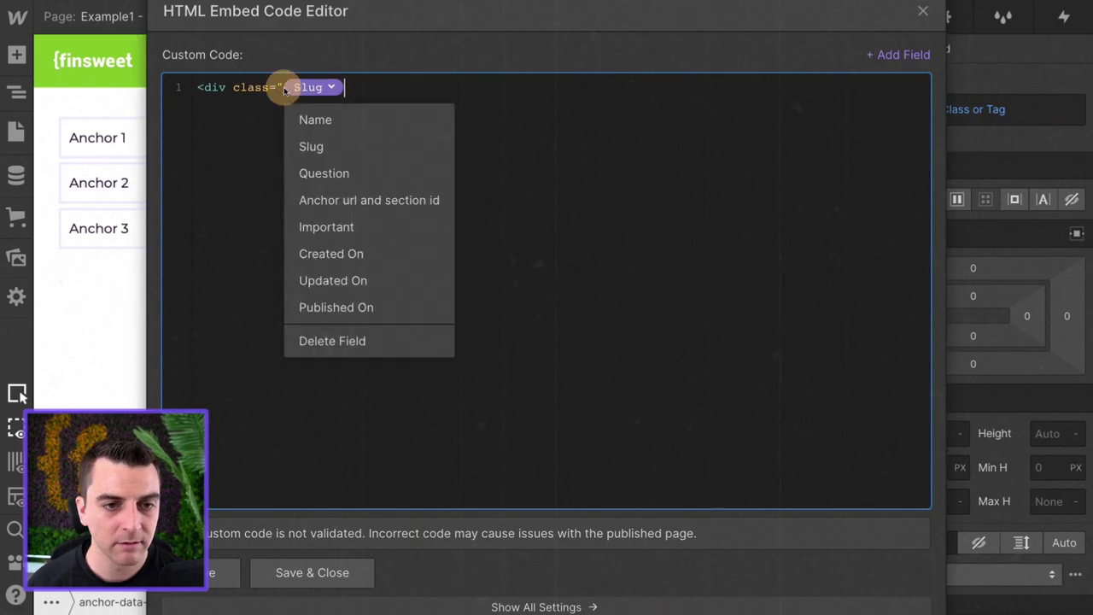
text(anchor-url-and-section-id)
text(">)
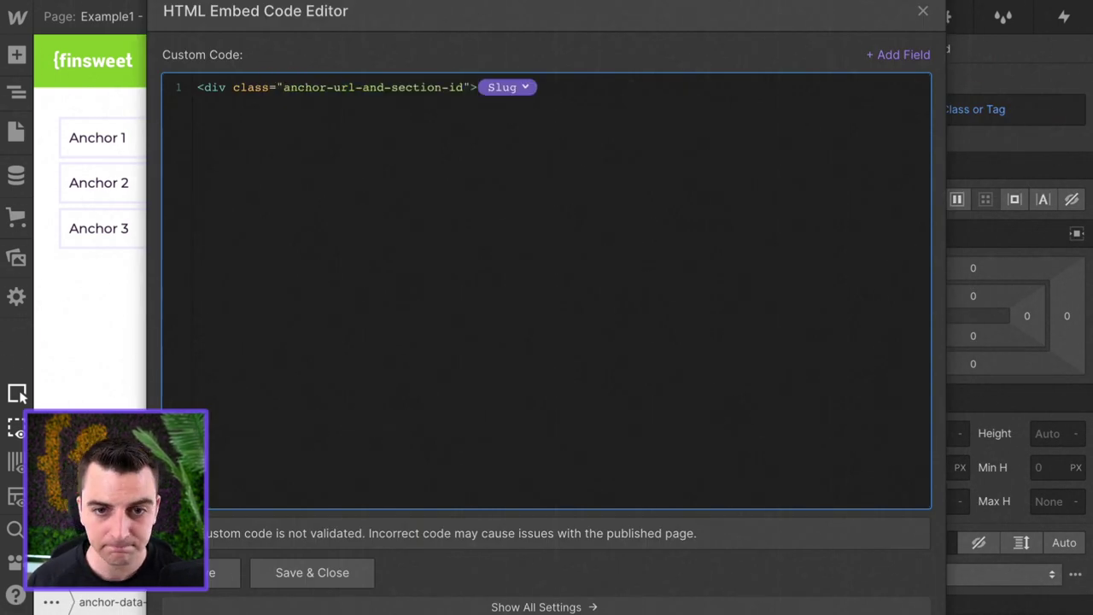
key(End)
text(</div>)
click(335, 580)
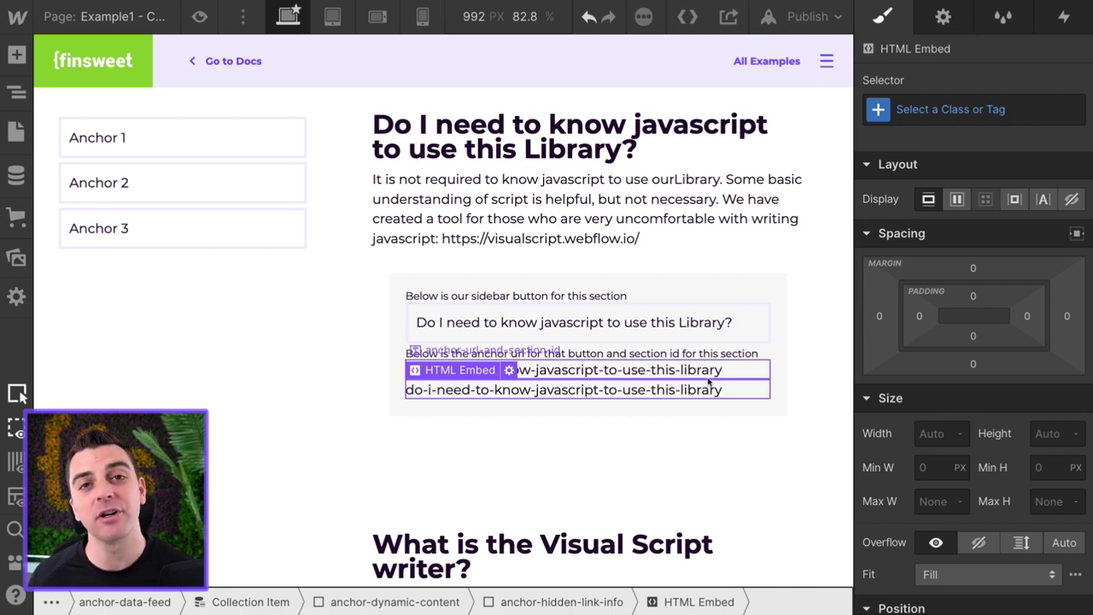
drag(709, 383, 707, 389)
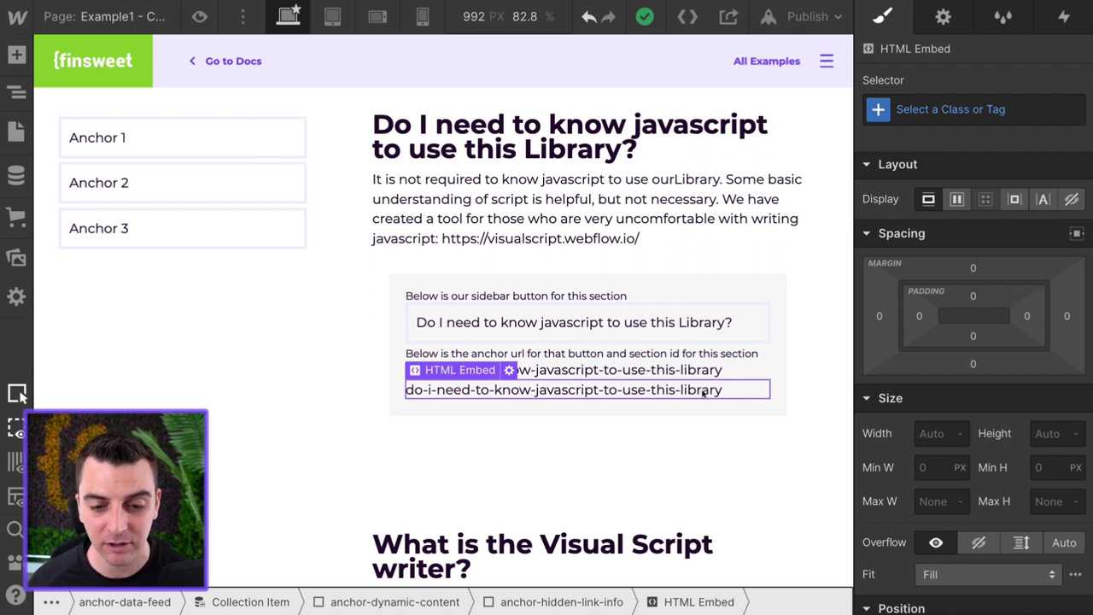
click(705, 391)
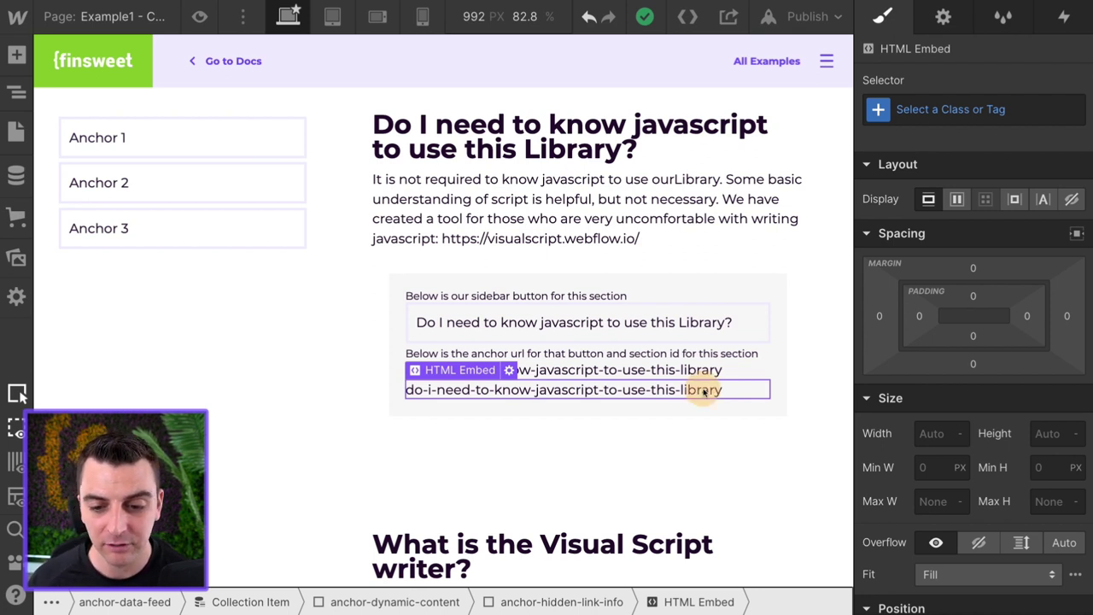
click(576, 410)
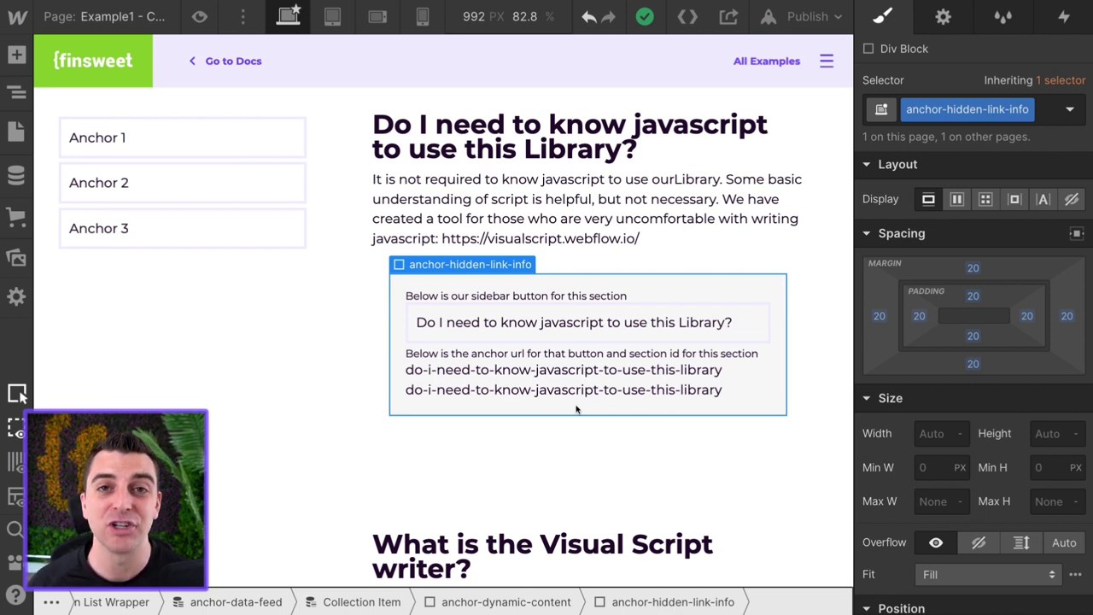
Step: Set the anchor-hidden-link-info div's Display to None
click(678, 340)
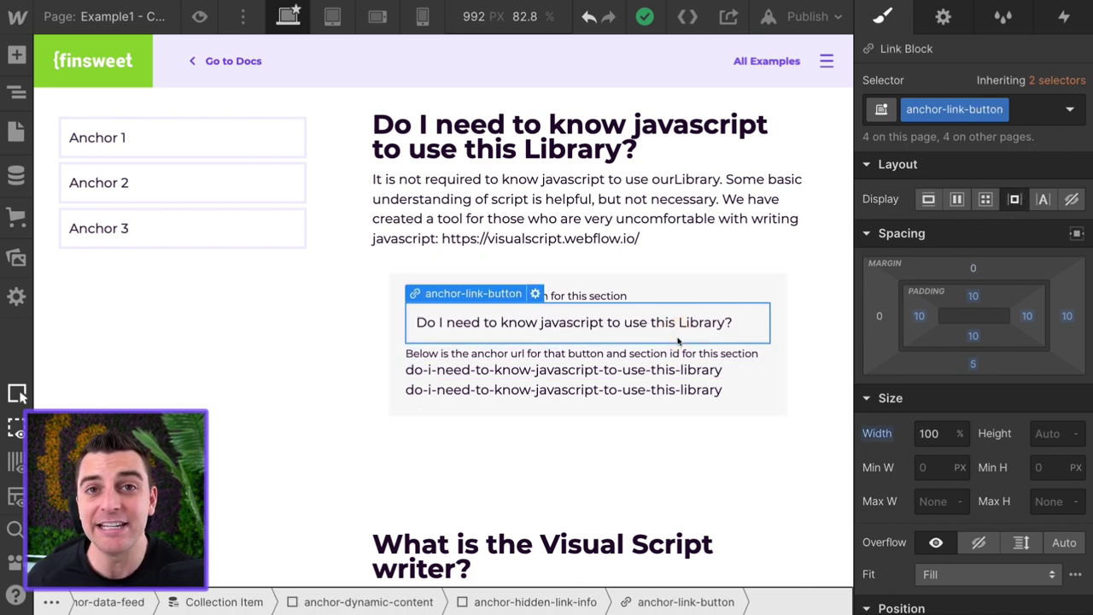
click(239, 153)
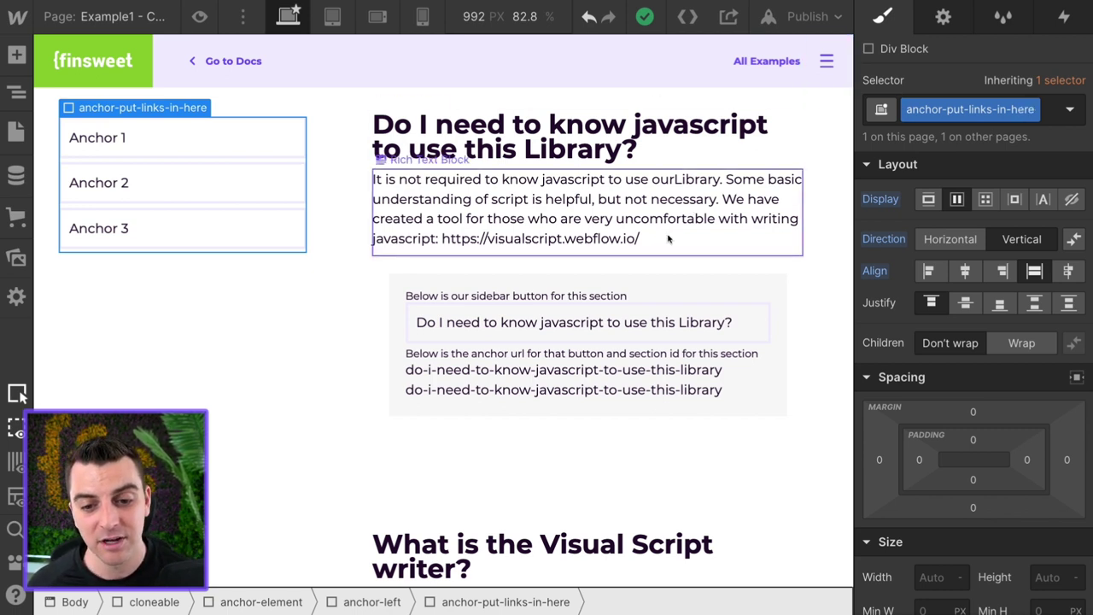
click(636, 313)
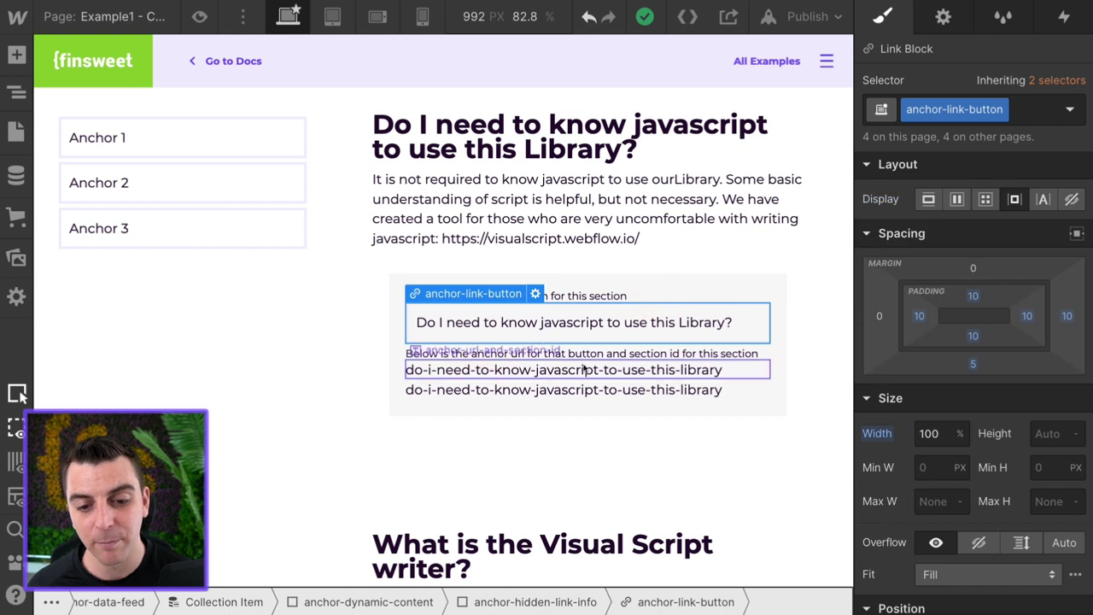
click(583, 369)
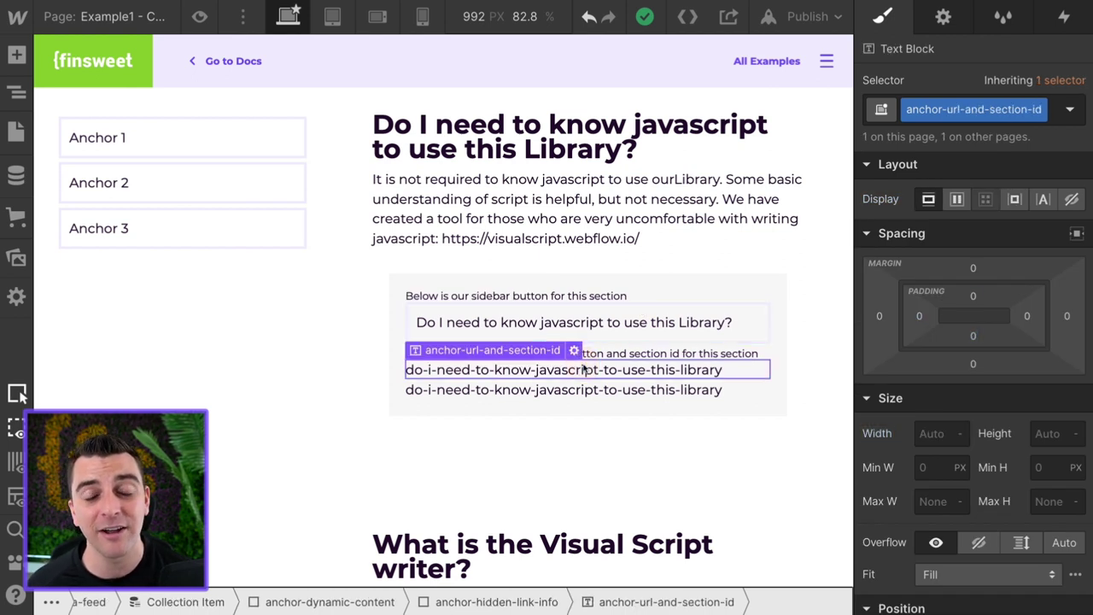
click(647, 315)
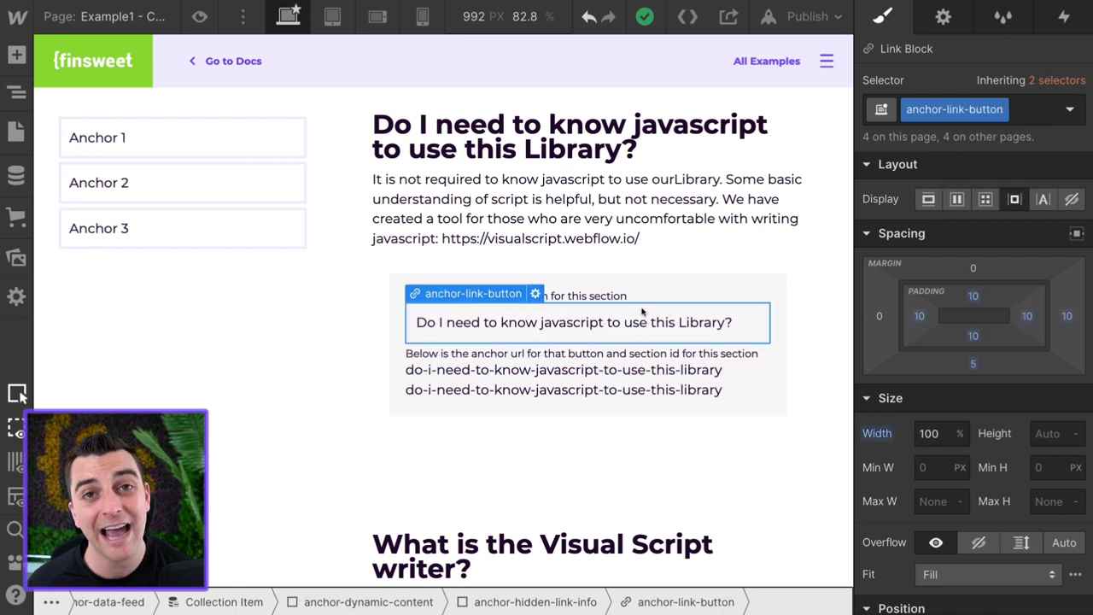
click(233, 161)
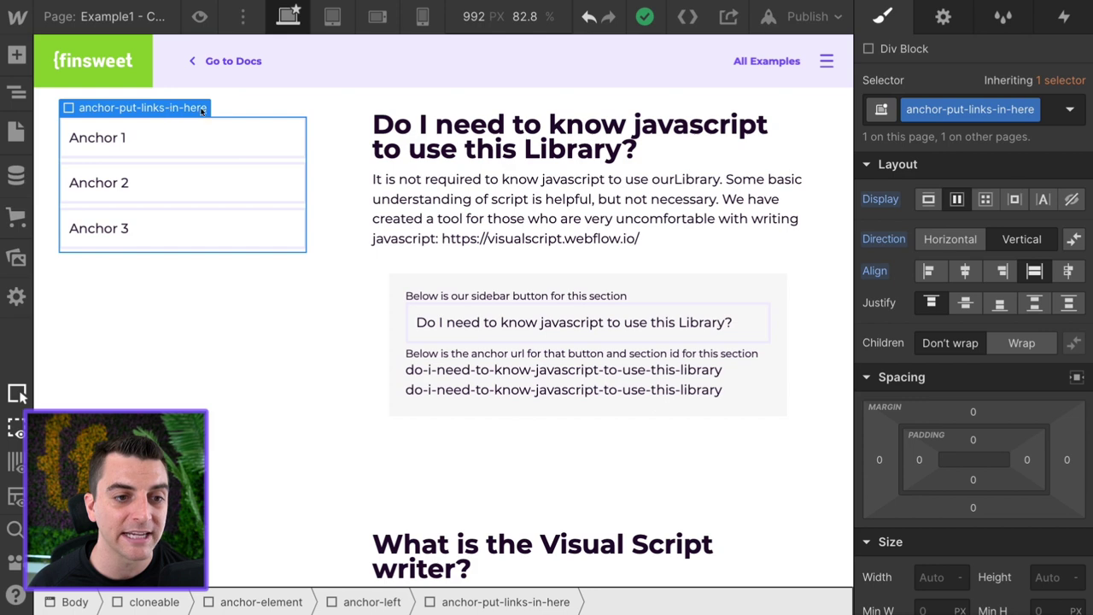
click(406, 277)
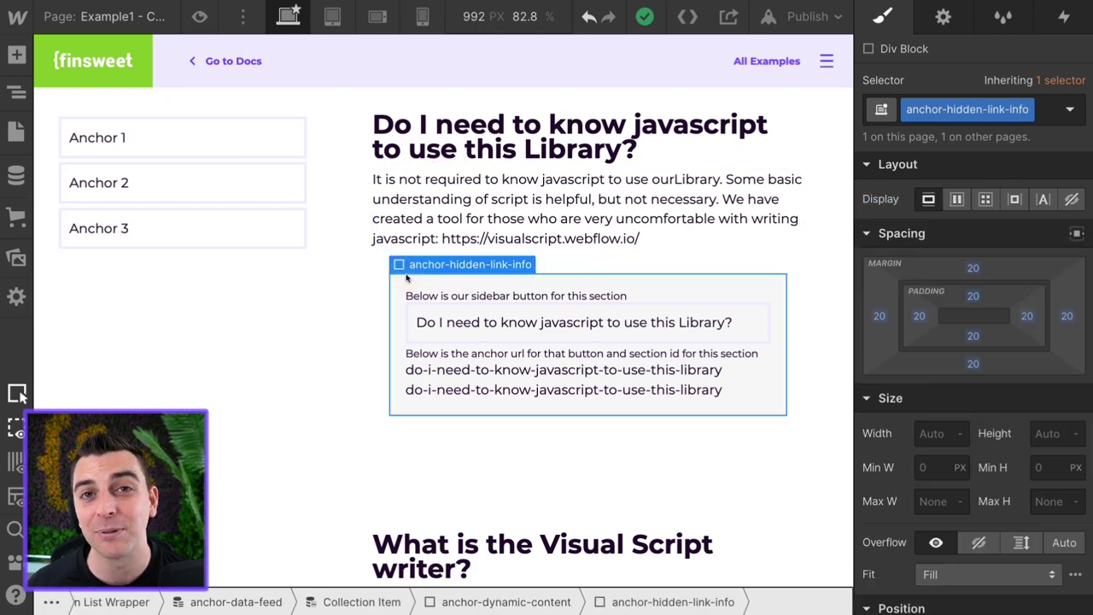
click(1072, 199)
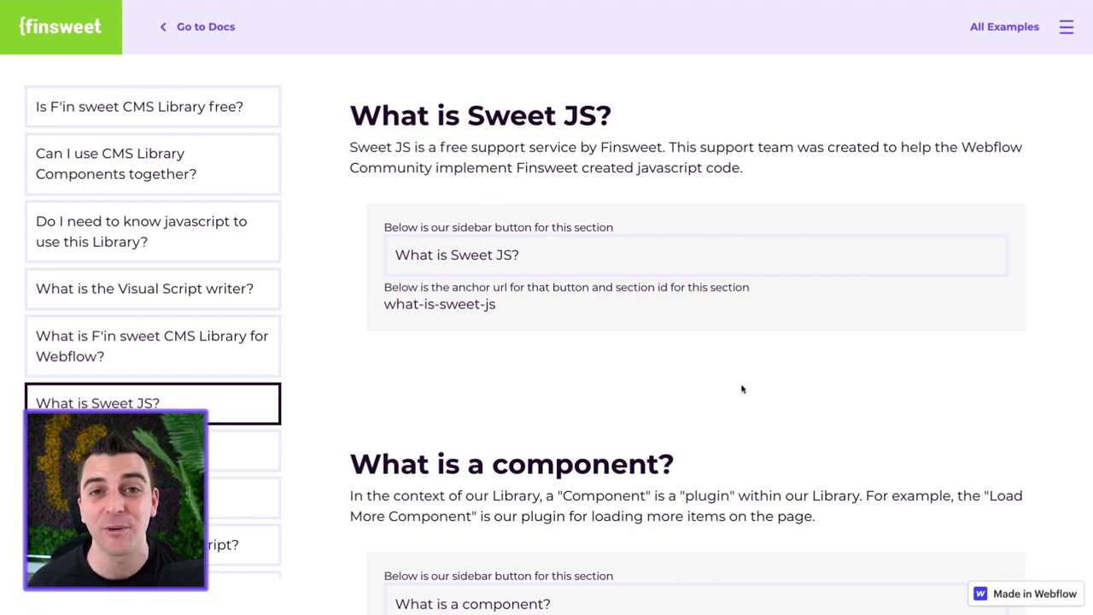
Step: Scroll down the Example1 page settings to the before-body FsLibrary anchor code
scroll(470, 358, down, 10)
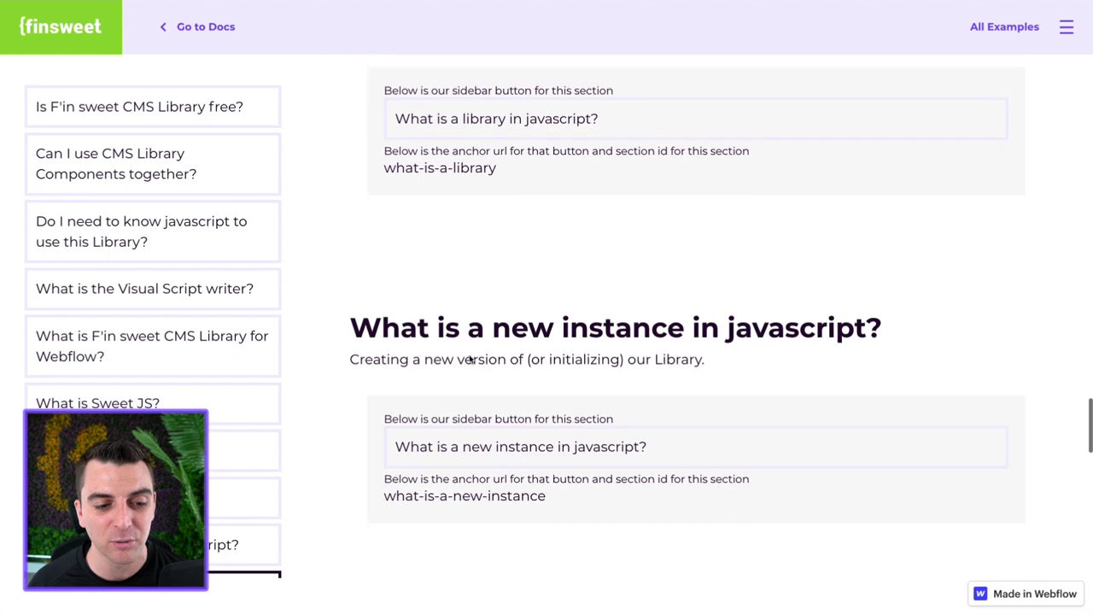
scroll(176, 321, down, 3)
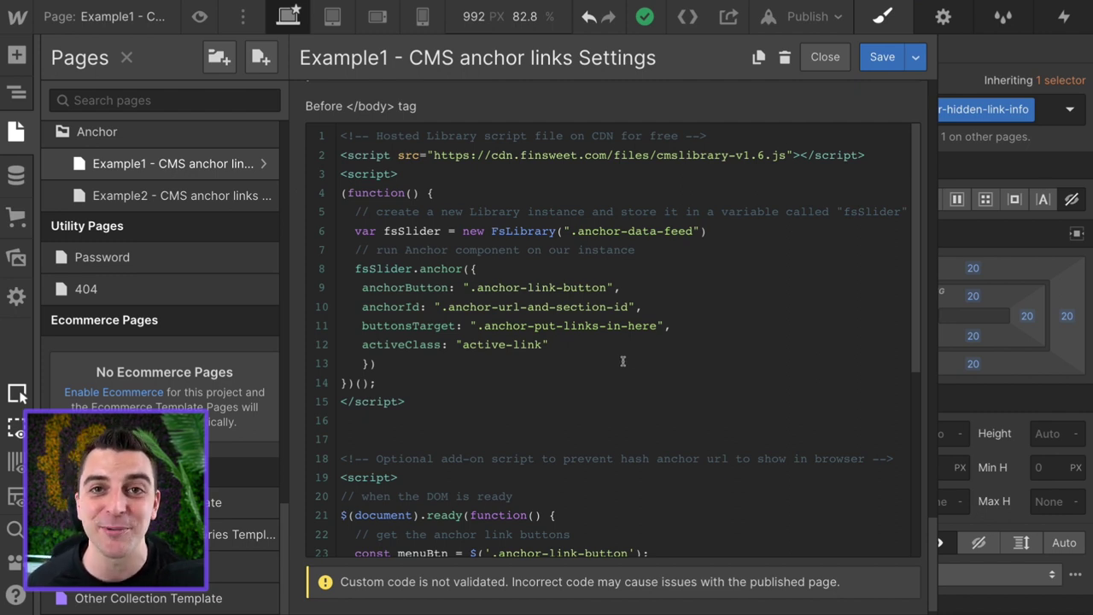
Step: Pick out the script's anchor classes: anchor-data-feed, anchor-link-button, anchor-url-and-section-id, anchor-put-links-in-here
drag(691, 231, 577, 230)
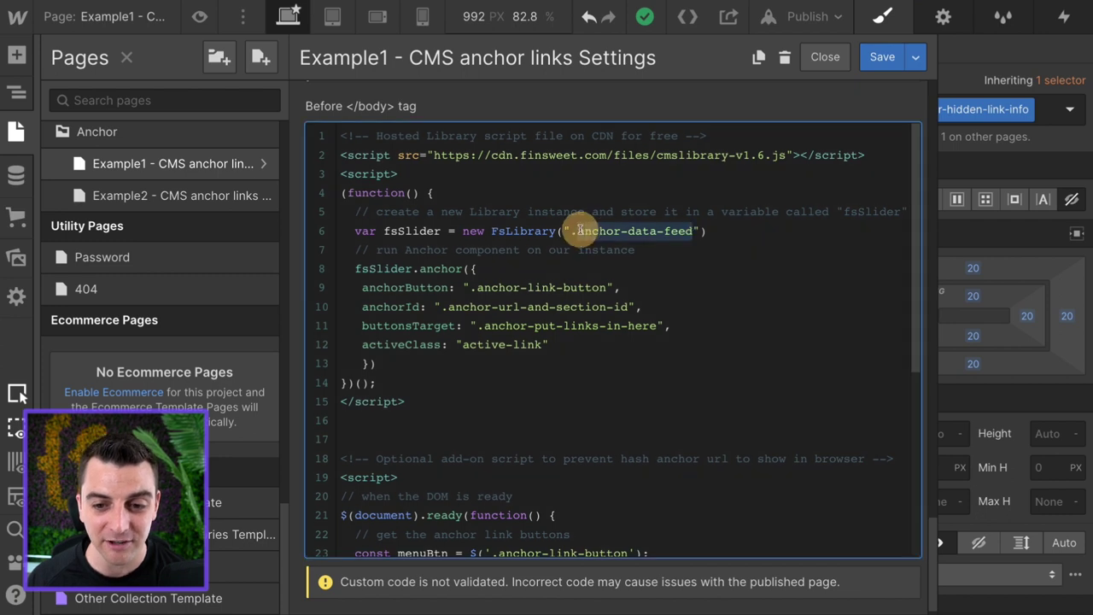
drag(606, 288, 477, 288)
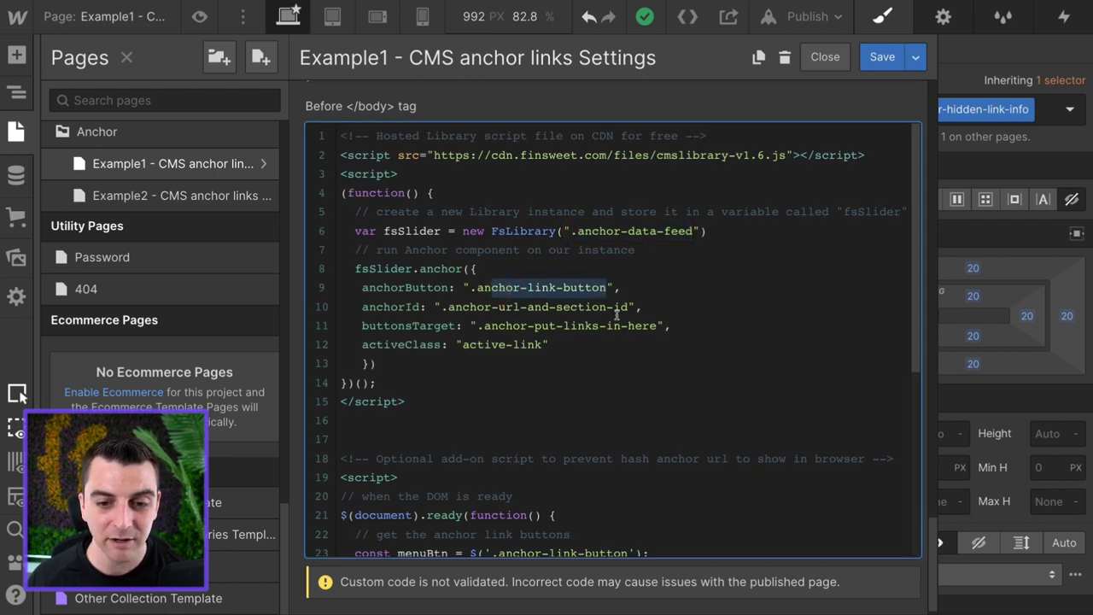
drag(630, 306, 513, 307)
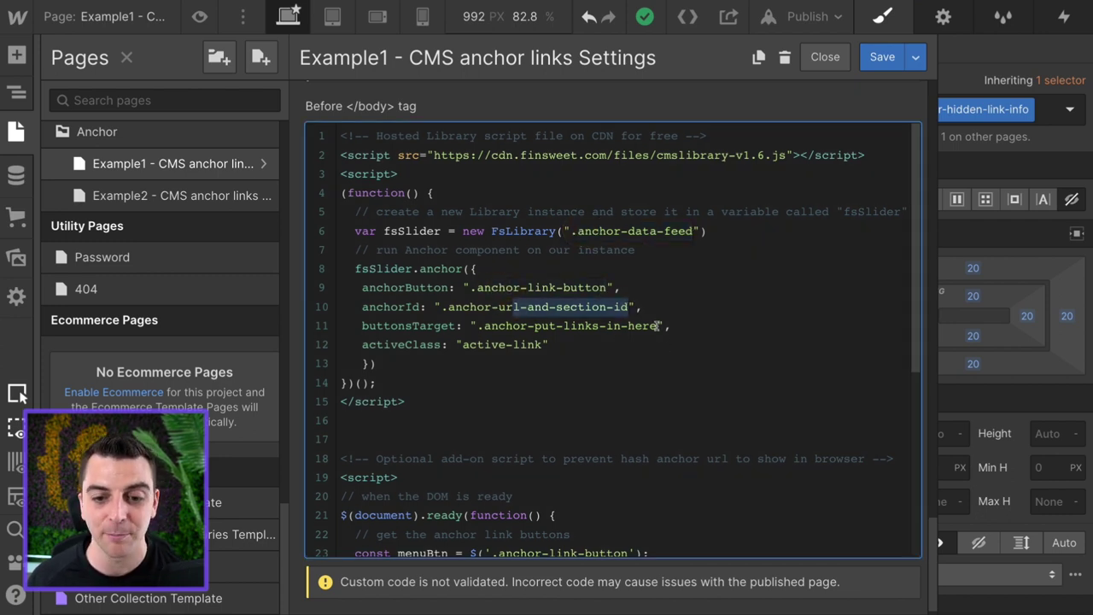
drag(657, 325, 556, 325)
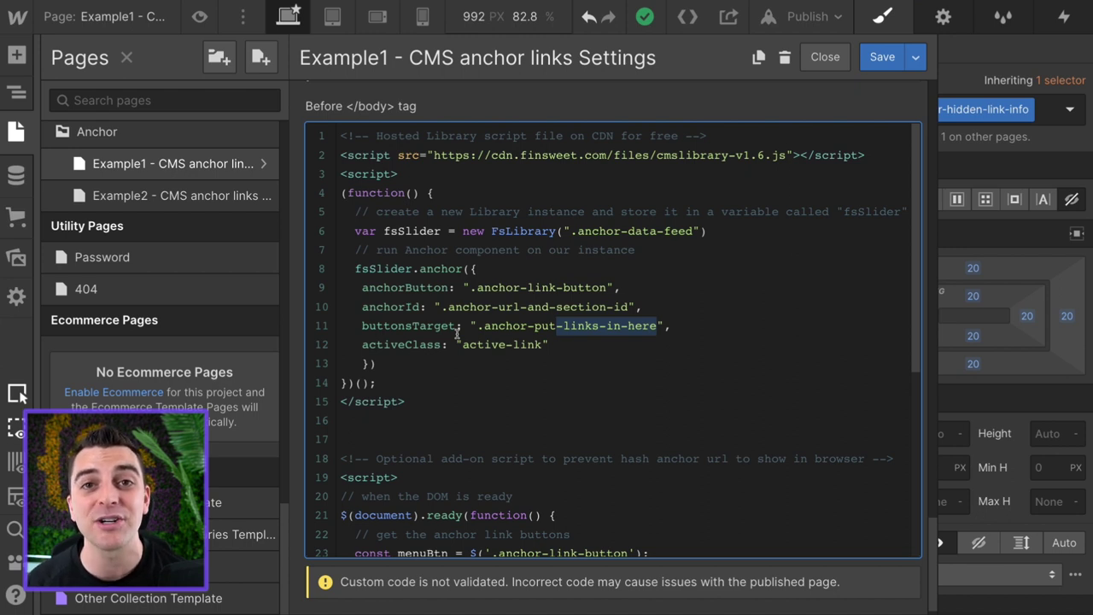
click(706, 192)
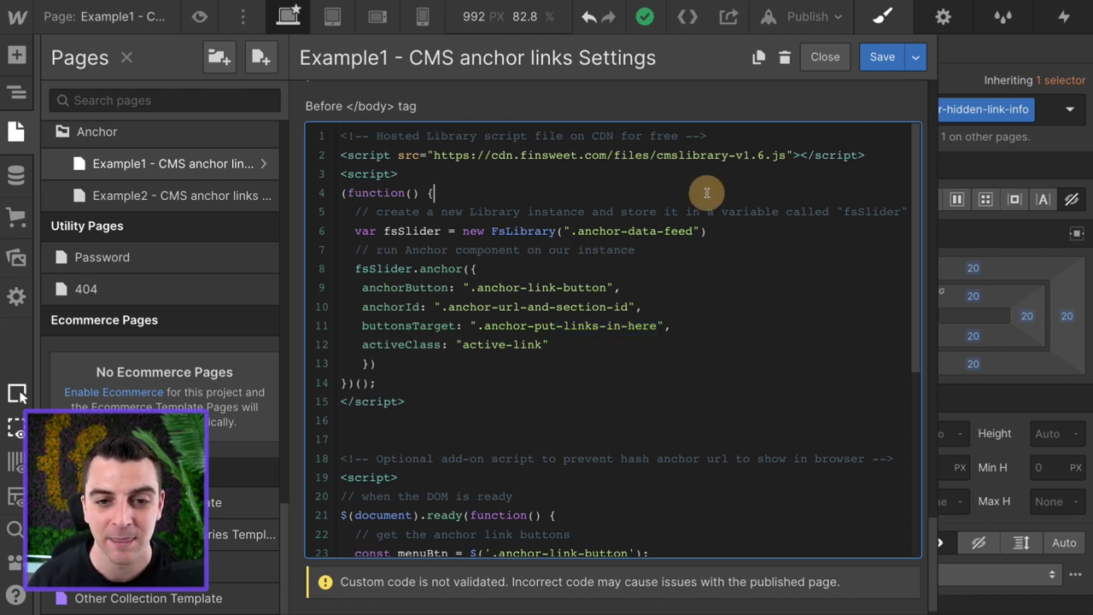
Step: Review the library loading lines, the initialization block and its function wrapper
click(883, 155)
shift+click(340, 136)
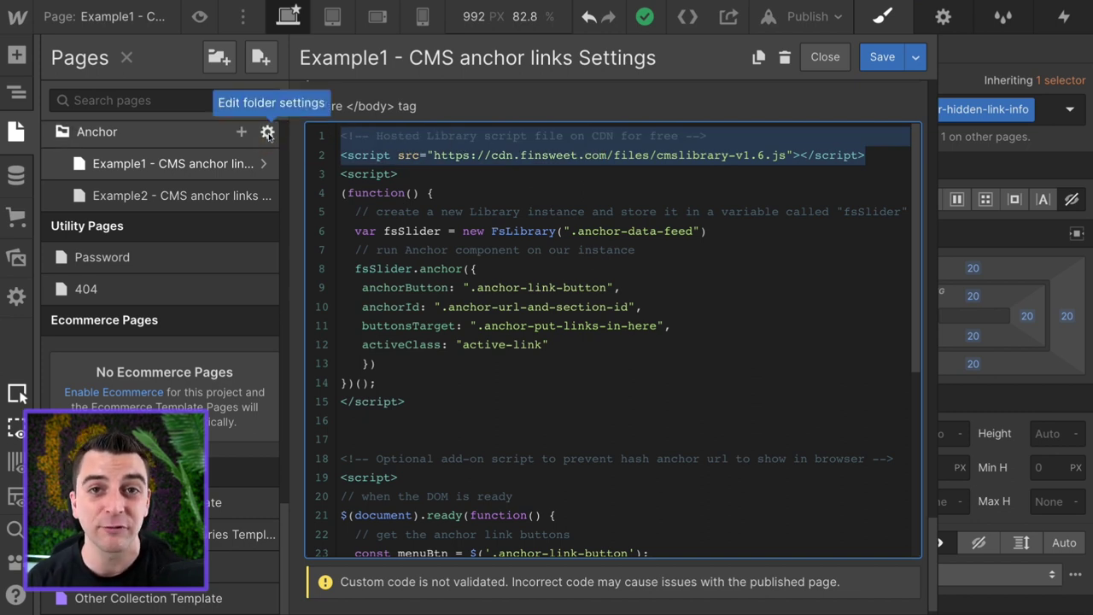
click(483, 230)
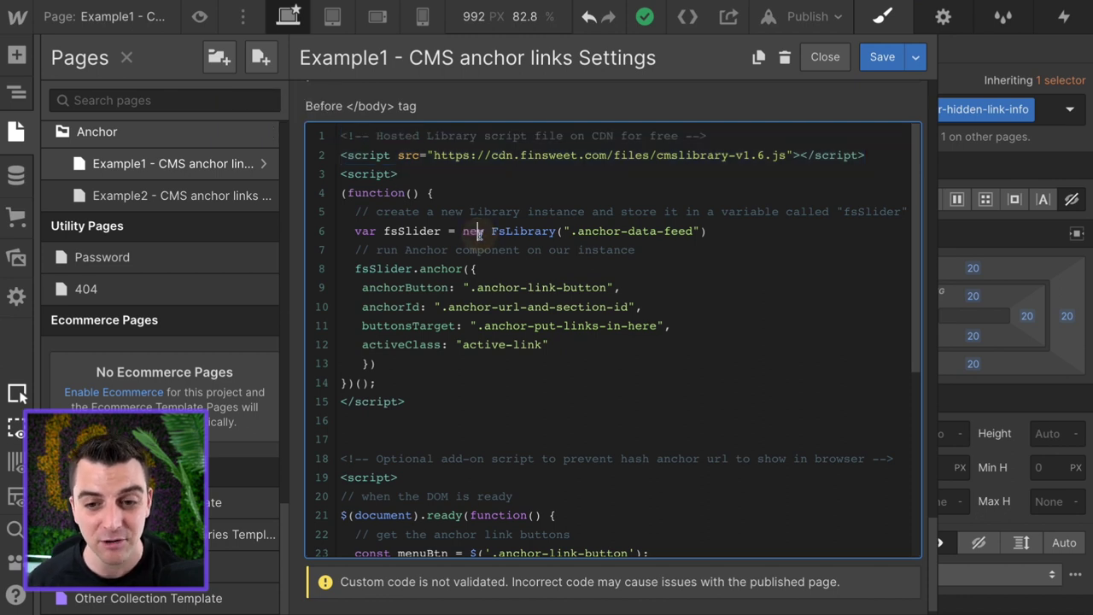
drag(341, 174, 480, 404)
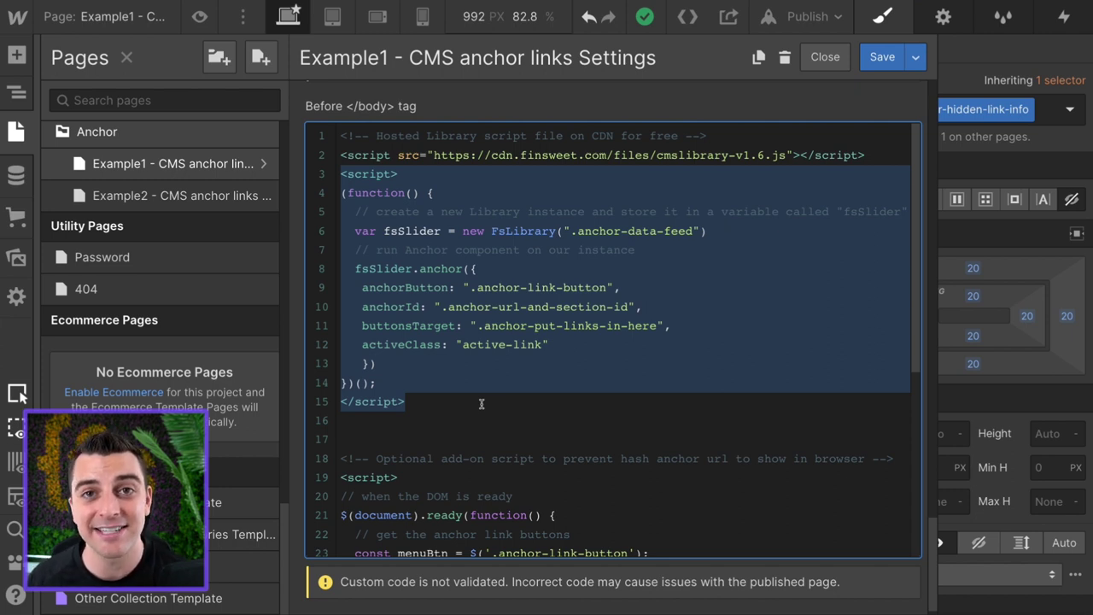
click(480, 404)
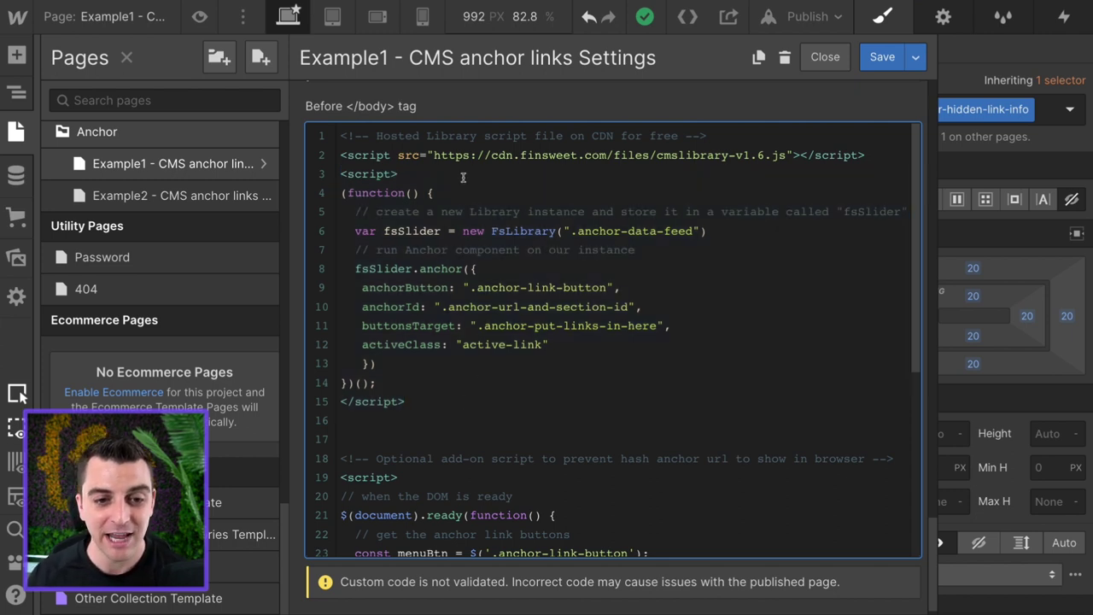
drag(433, 192, 318, 193)
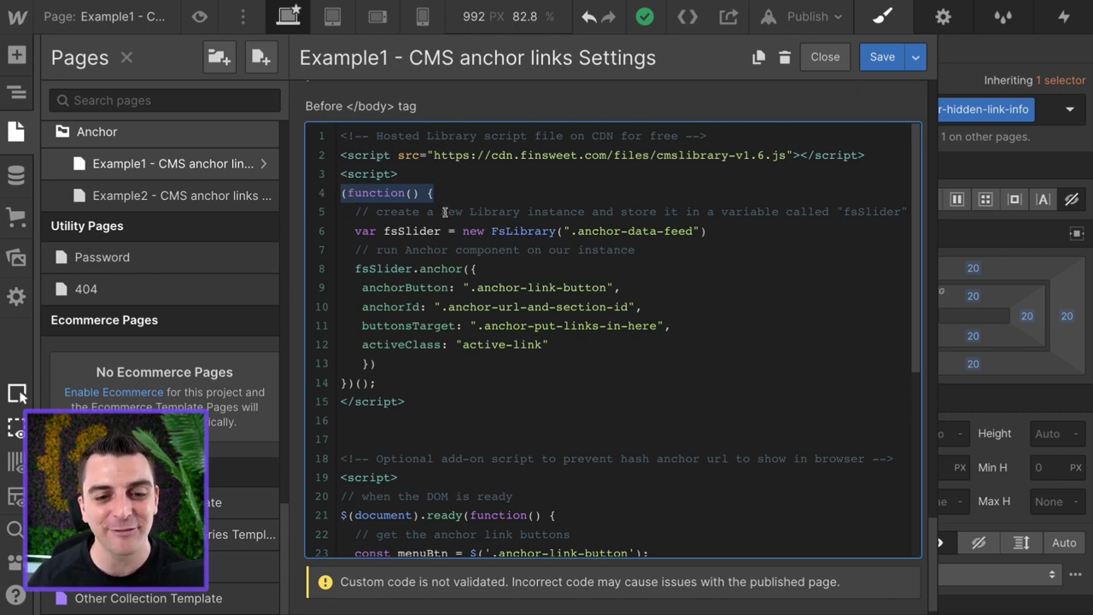
Step: Replace fsSlider with fsAnchor on lines 6 and 8
drag(443, 230, 398, 231)
text(Anchor)
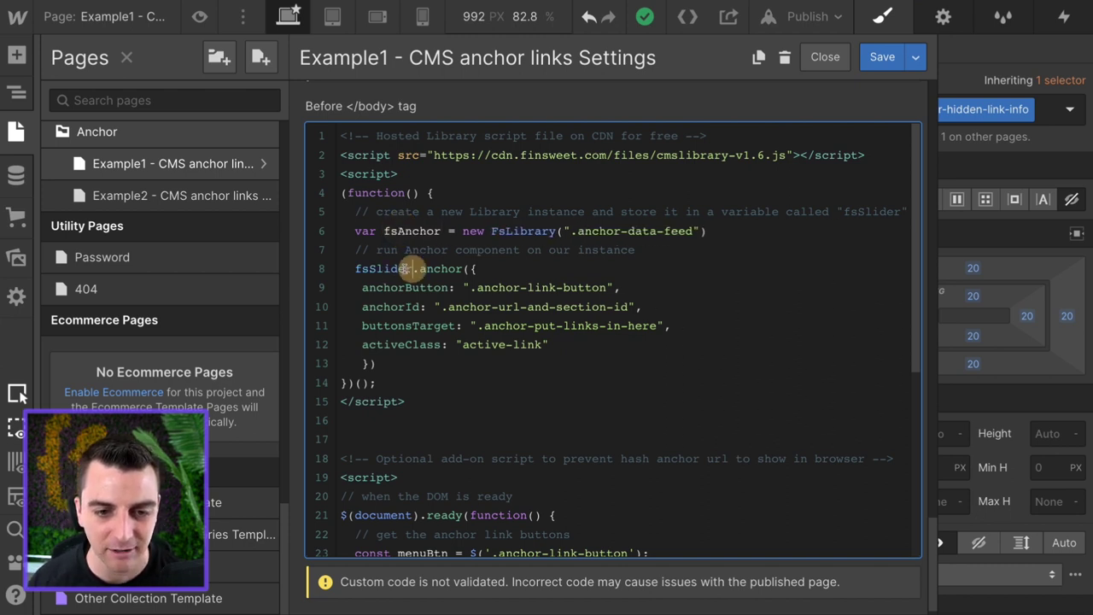
drag(413, 268, 370, 269)
text(Anchor)
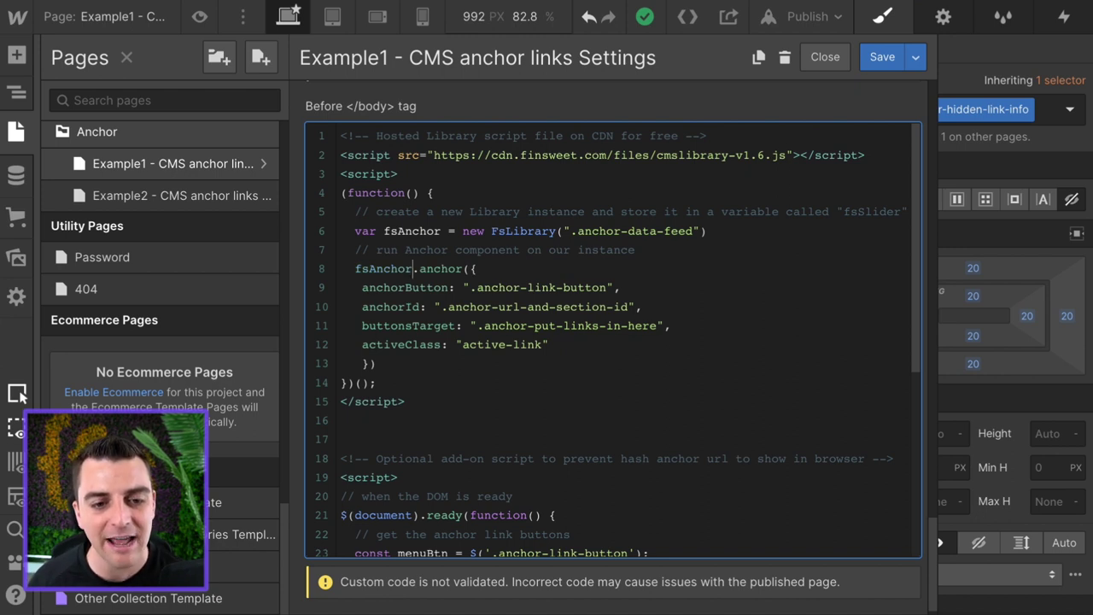
click(387, 231)
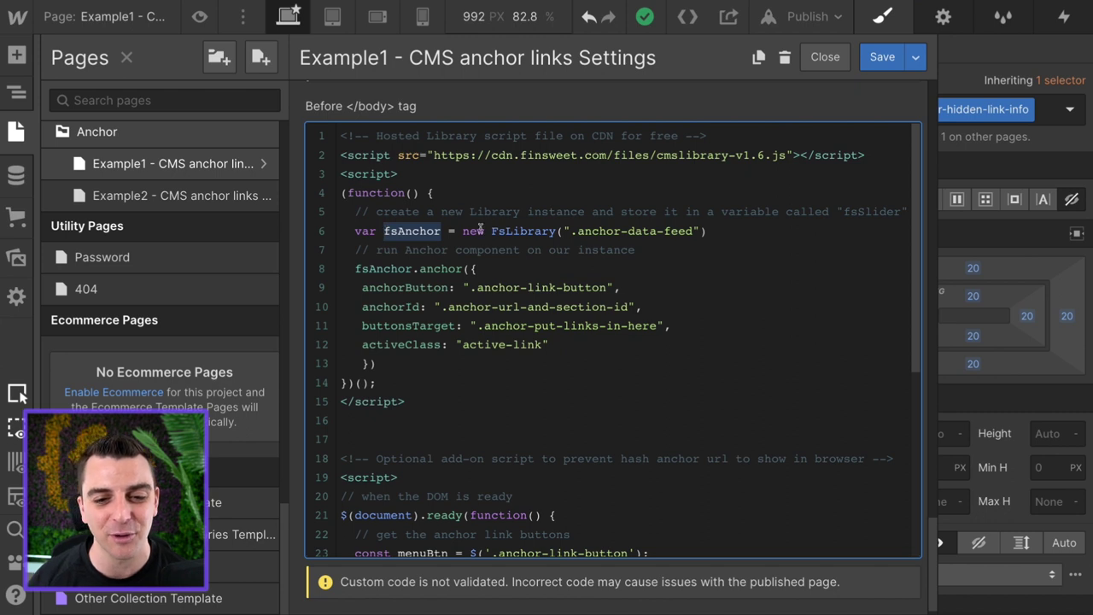
Step: Restore the dot so the new FsLibrary instance targets '.anchor-data-feed'
drag(462, 230, 731, 228)
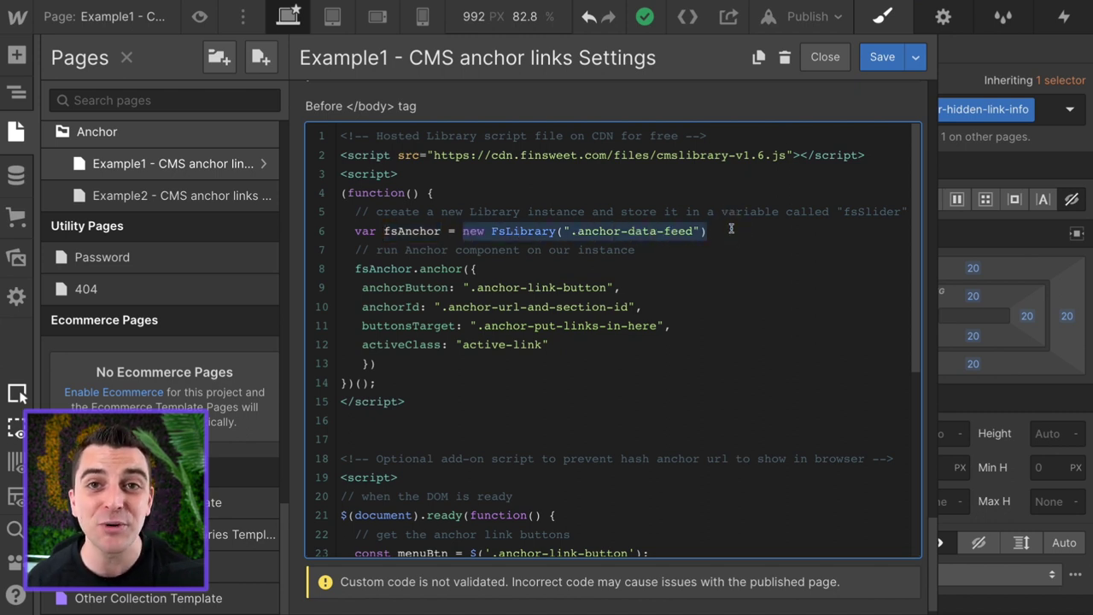
click(730, 228)
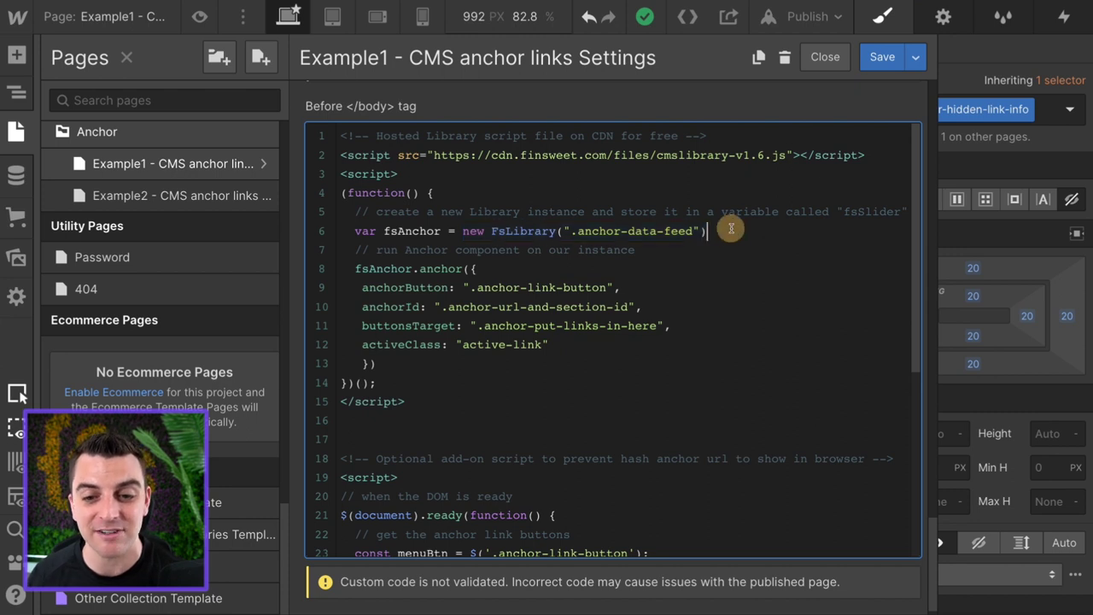
drag(694, 231, 571, 231)
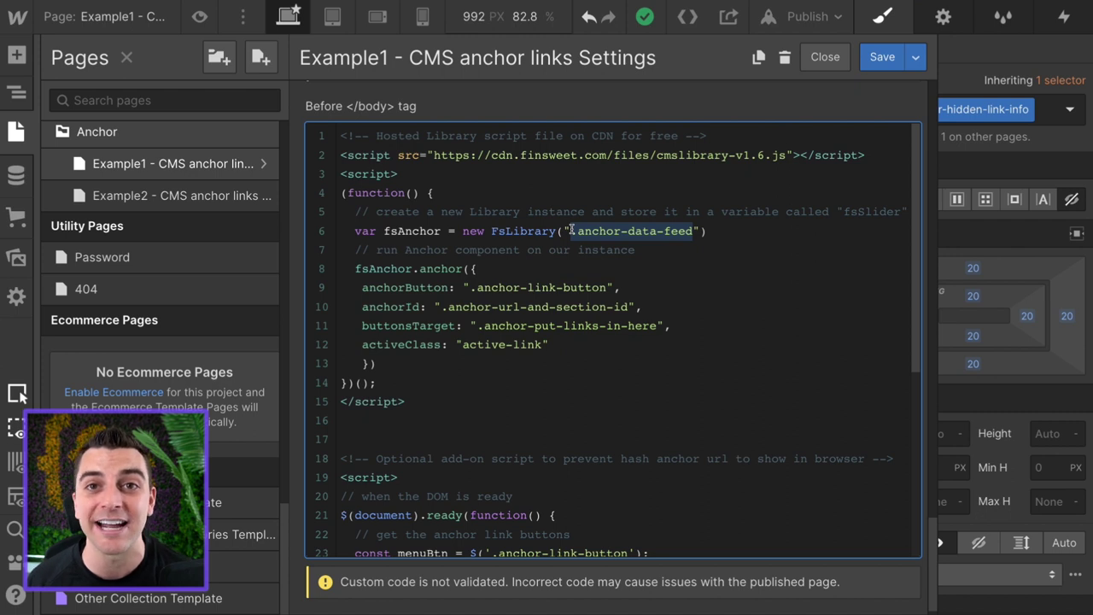
click(570, 230)
text(.)
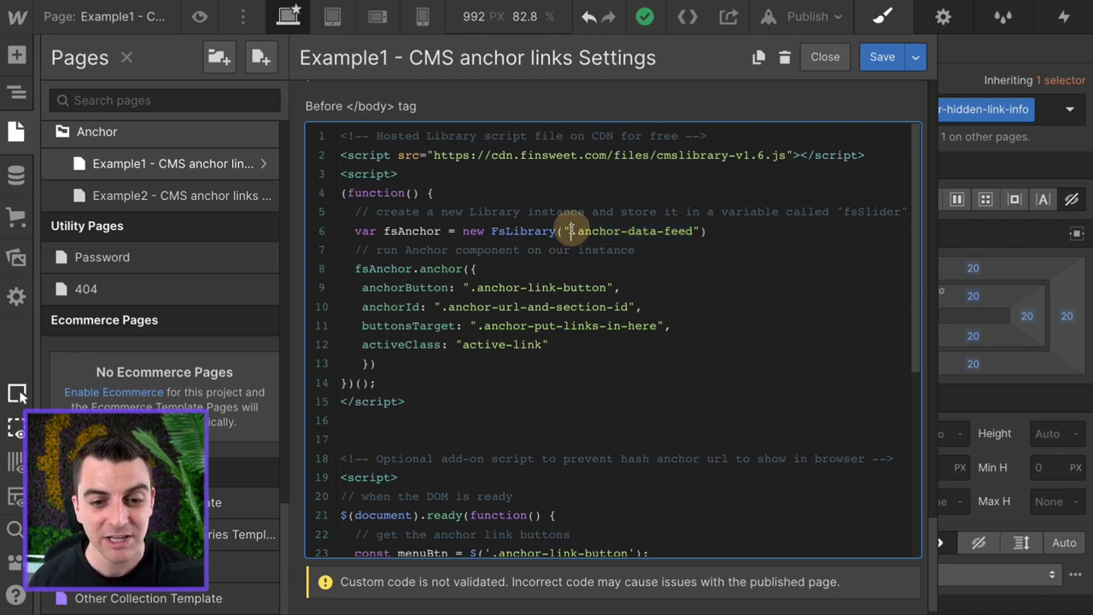
click(722, 228)
drag(721, 228, 444, 230)
Step: Review the fsAnchor.anchor({ call on line 8 and its four options
double_click(409, 231)
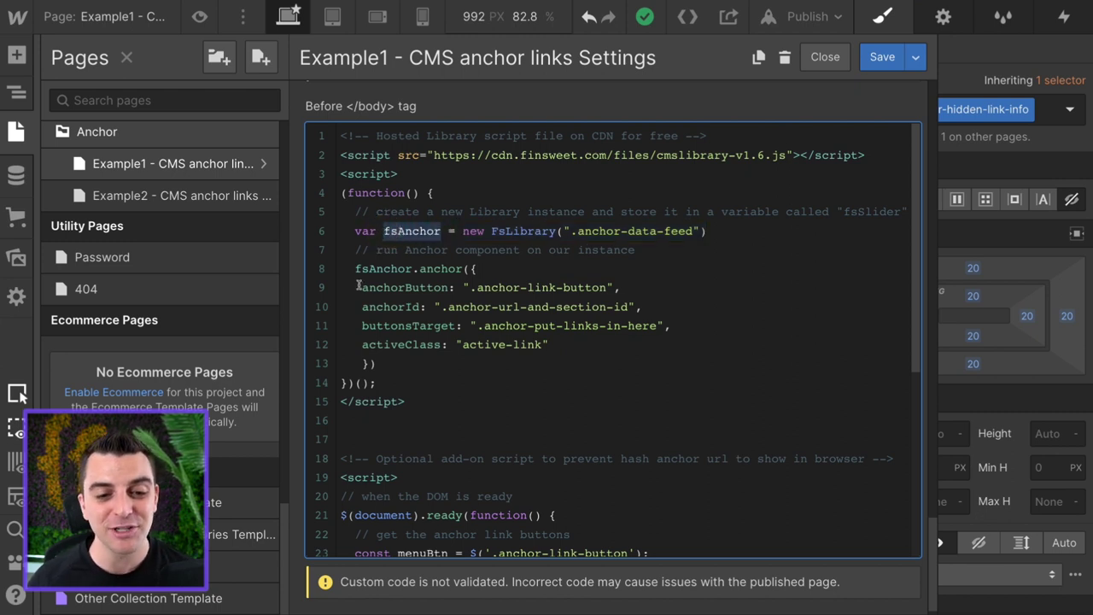
drag(355, 268, 415, 270)
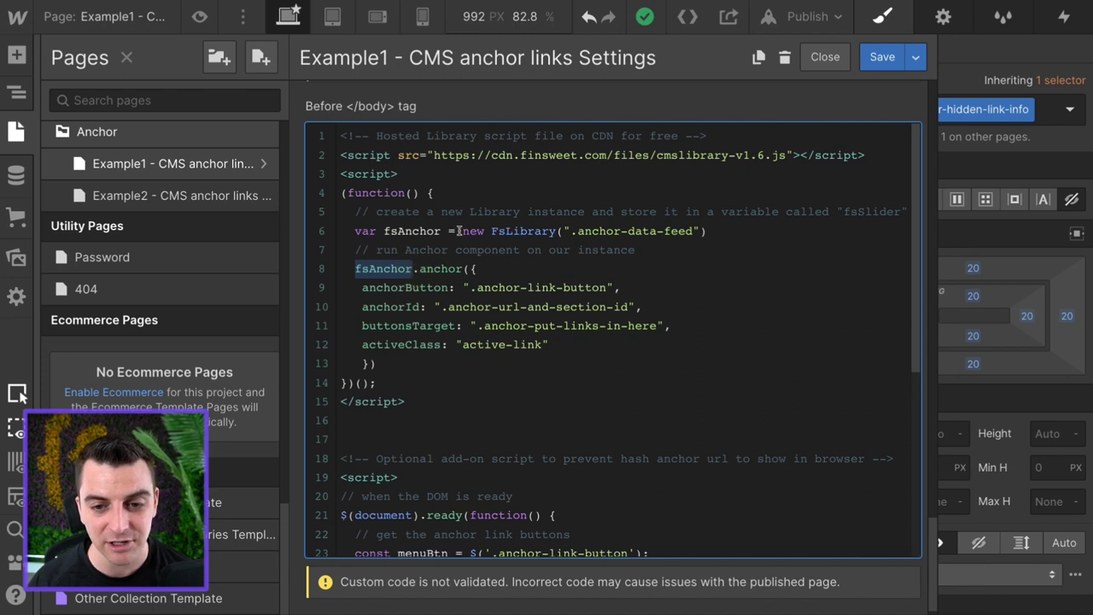
click(431, 270)
drag(431, 270, 483, 271)
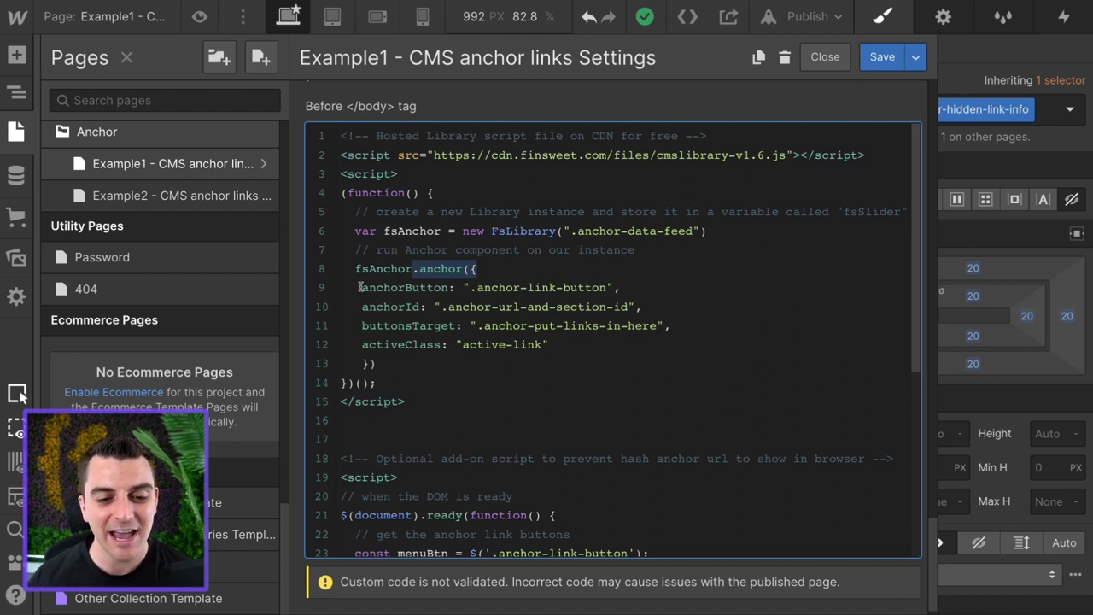
drag(355, 287, 612, 349)
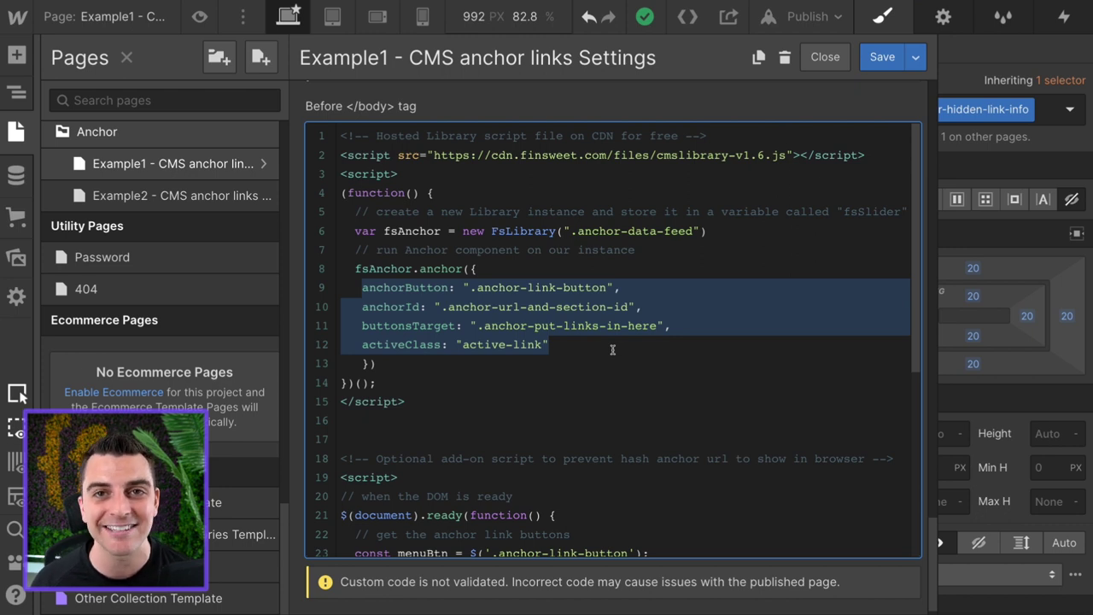
click(612, 349)
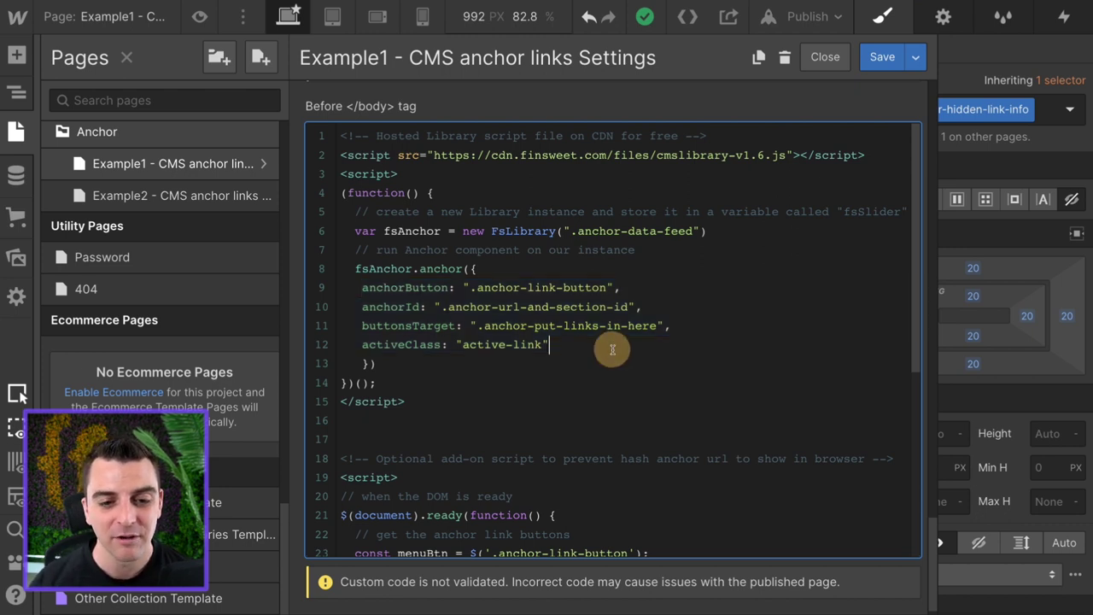
Step: Go through anchorButton, anchorId, buttonsTarget and the activeClass 'active-link' option
drag(362, 287, 607, 287)
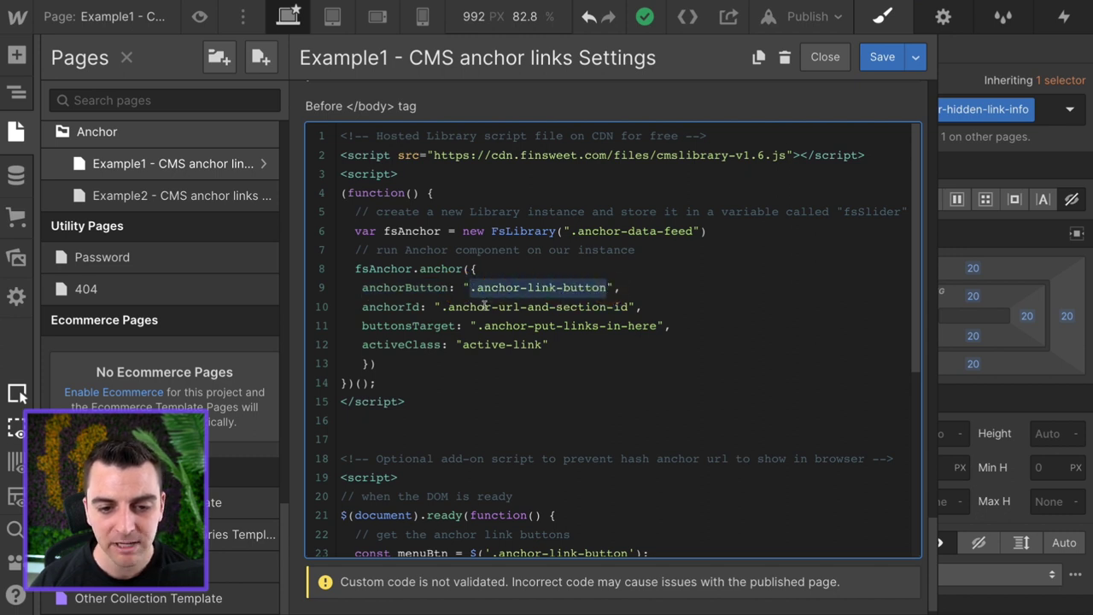
drag(362, 306, 628, 309)
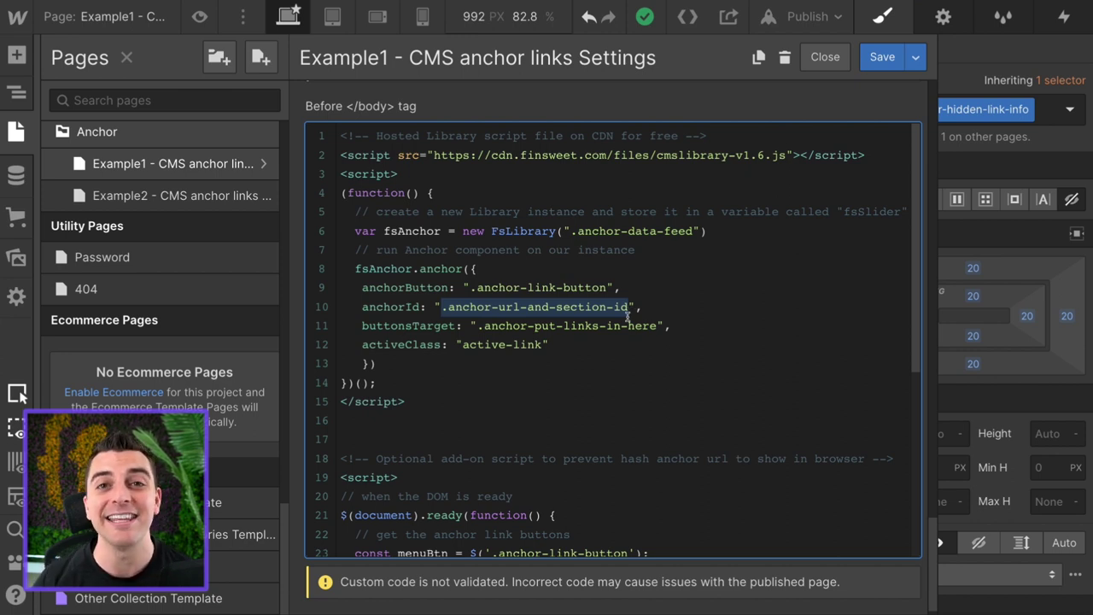
click(629, 316)
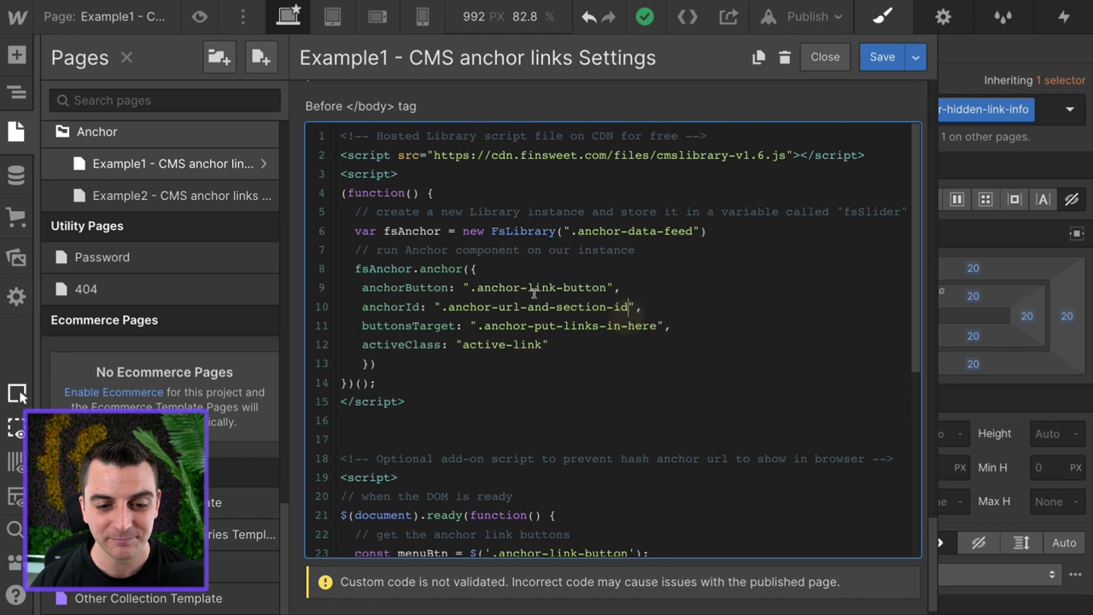
drag(363, 326, 462, 322)
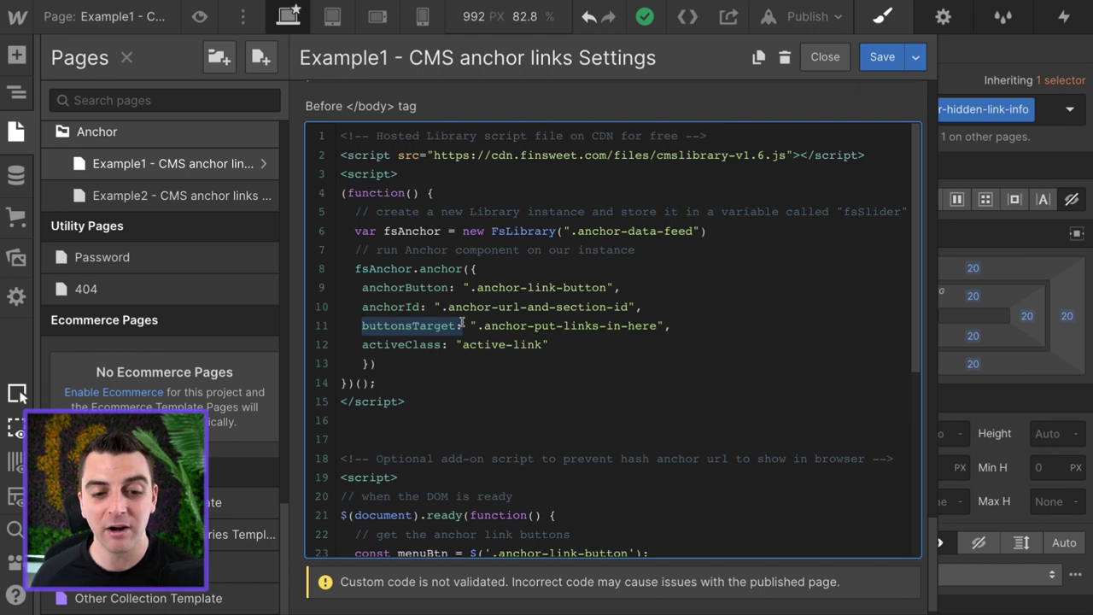
drag(357, 288, 636, 283)
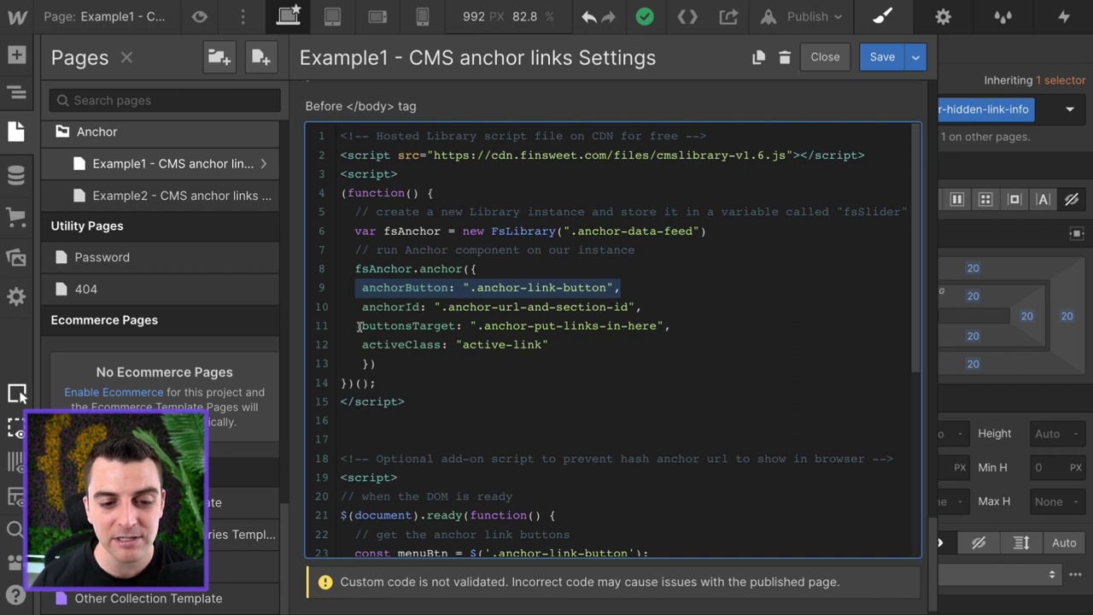
drag(358, 326, 655, 325)
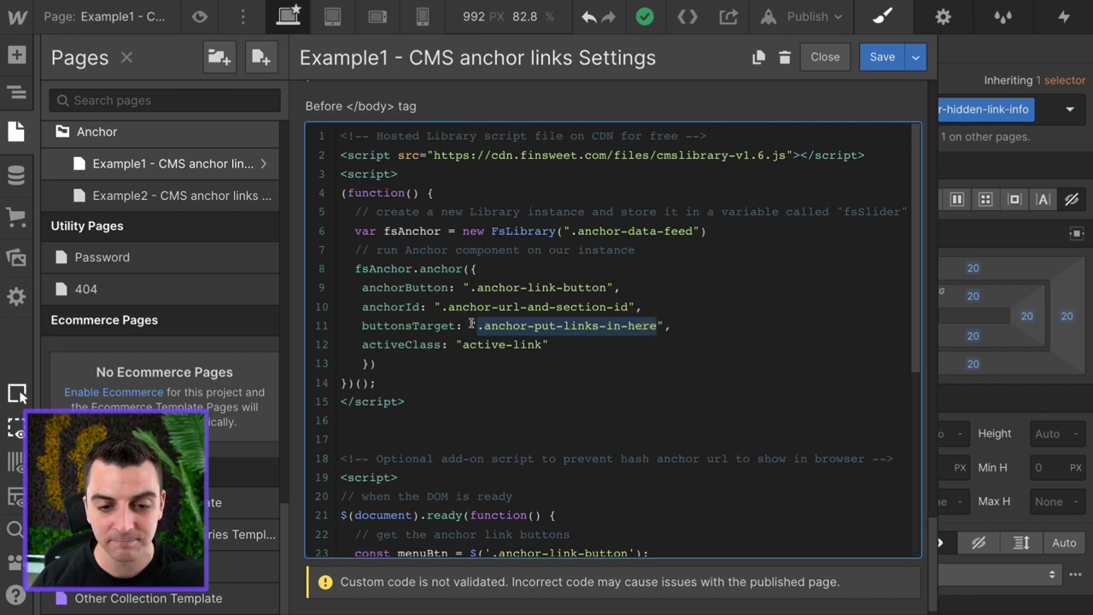
click(417, 326)
drag(362, 345, 553, 347)
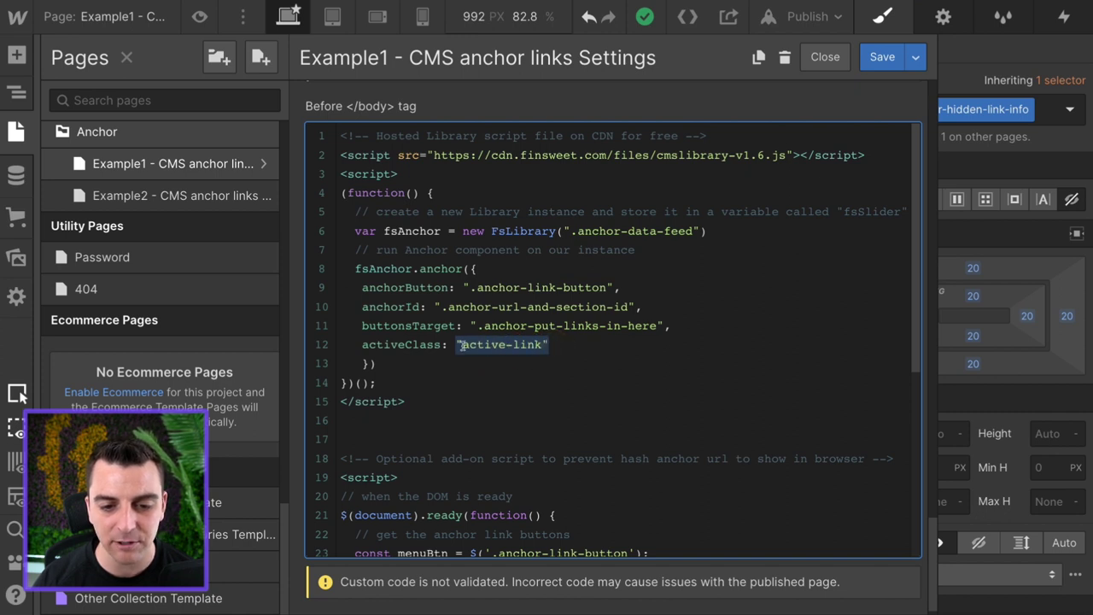
drag(443, 345, 366, 343)
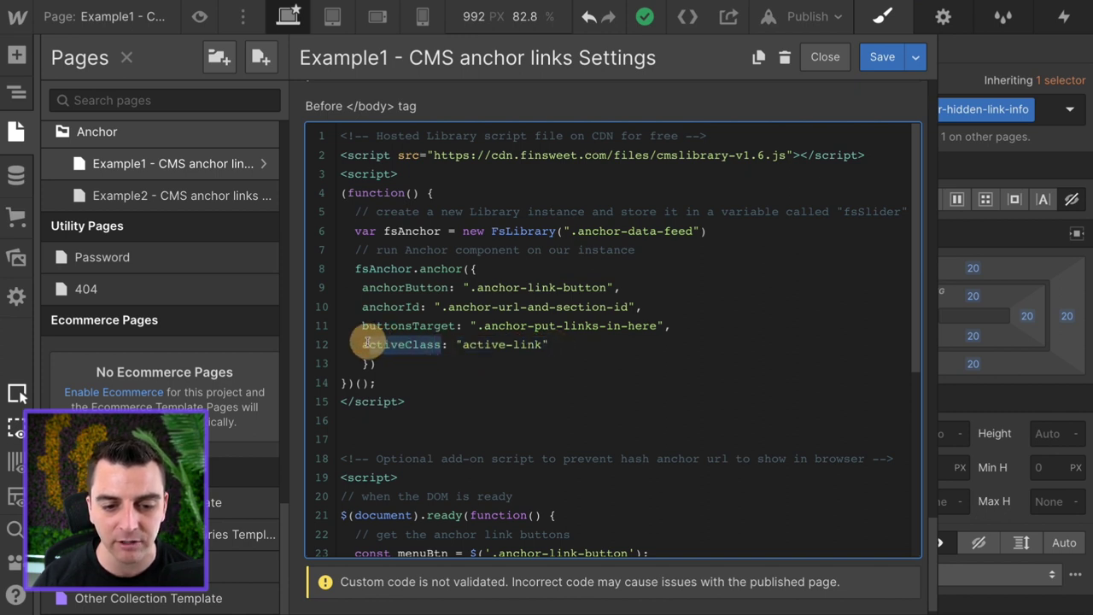
Step: Save the page code and add the 'active-link' combo class to the Anchor 1 link button
click(886, 60)
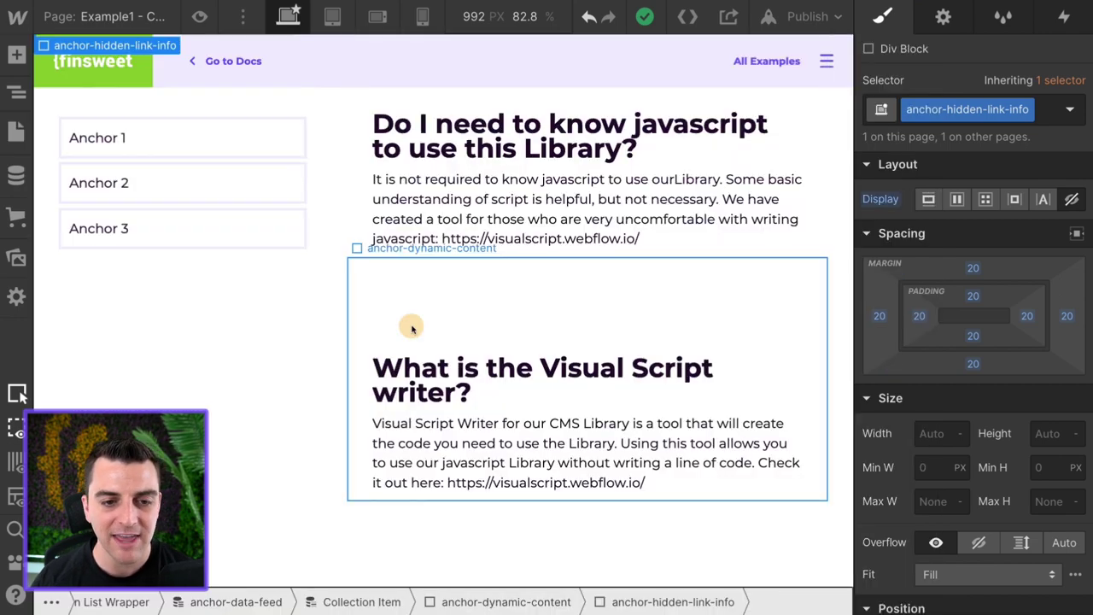
click(152, 146)
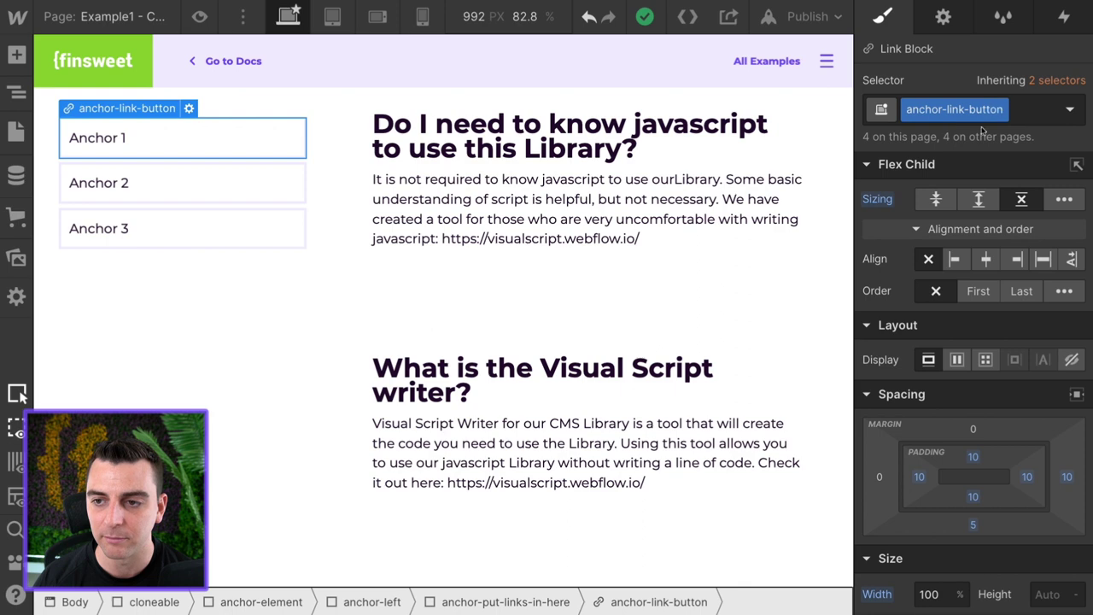
click(1021, 113)
text(active-link)
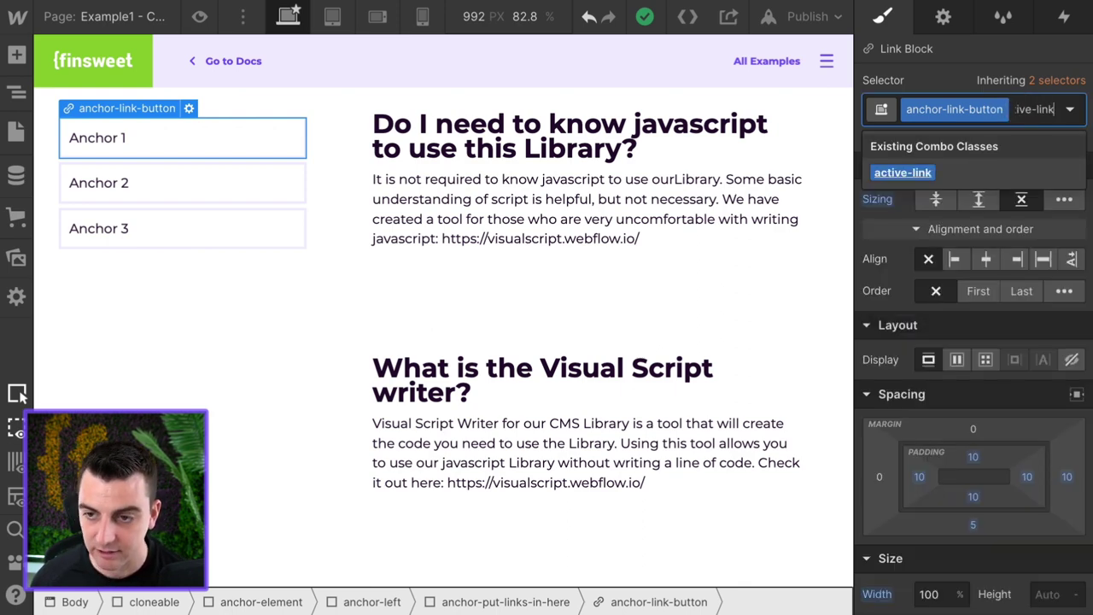
key(Return)
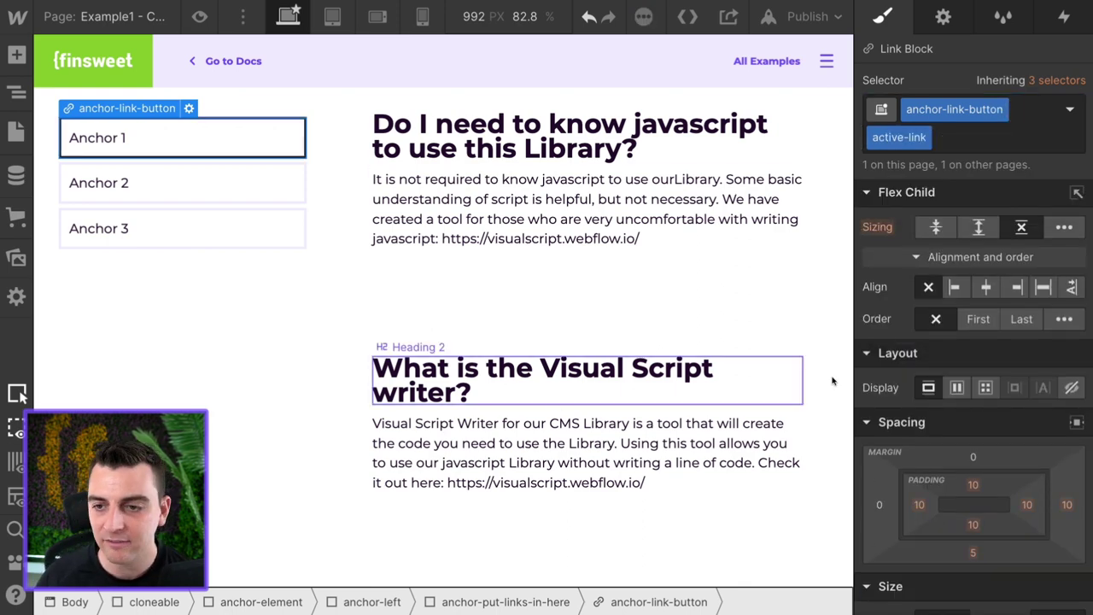
Step: Test the anchors by jumping to the 'What is a library in javascript?' and 'What is a component?' sections
click(457, 316)
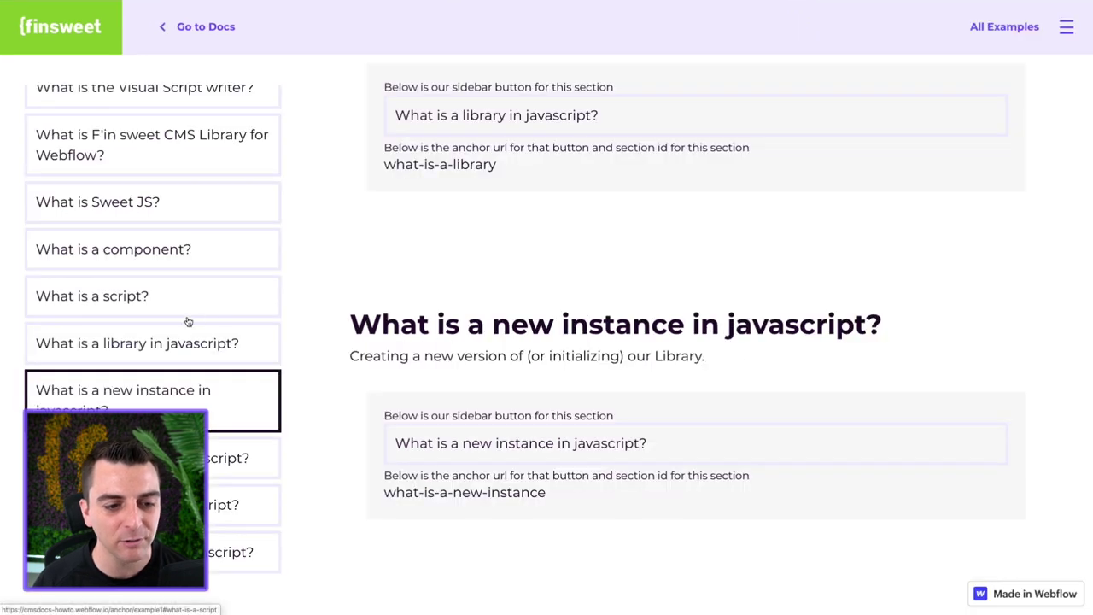
click(191, 341)
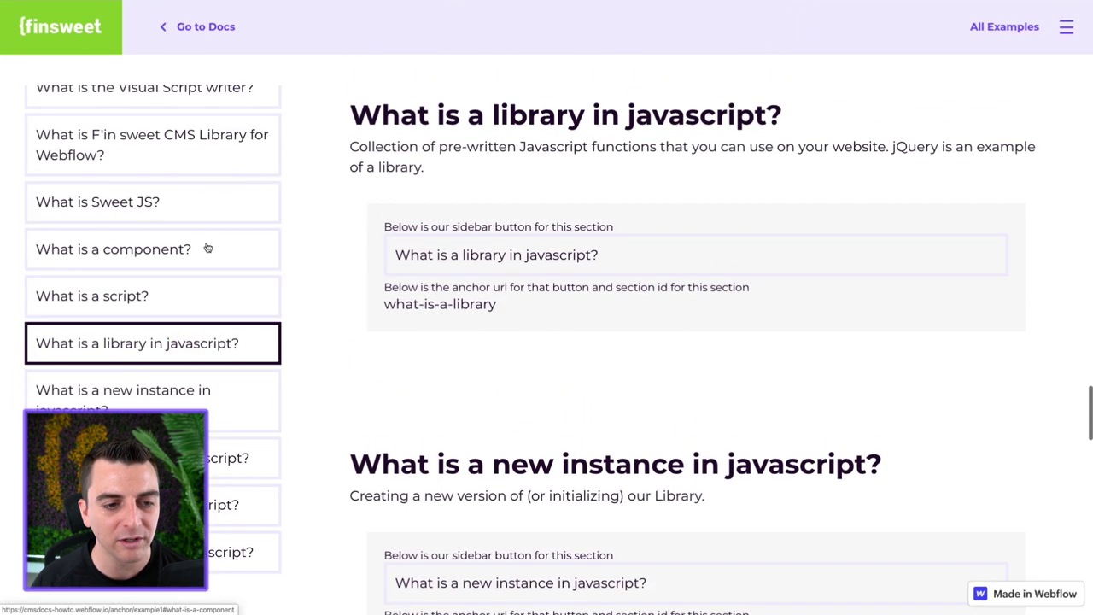
click(200, 235)
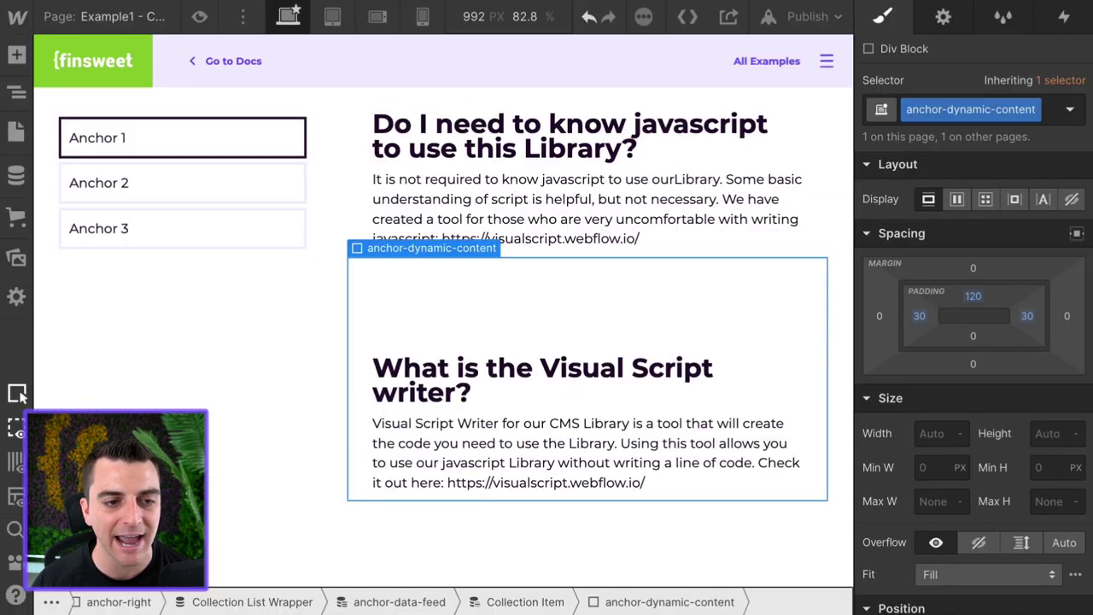
click(16, 130)
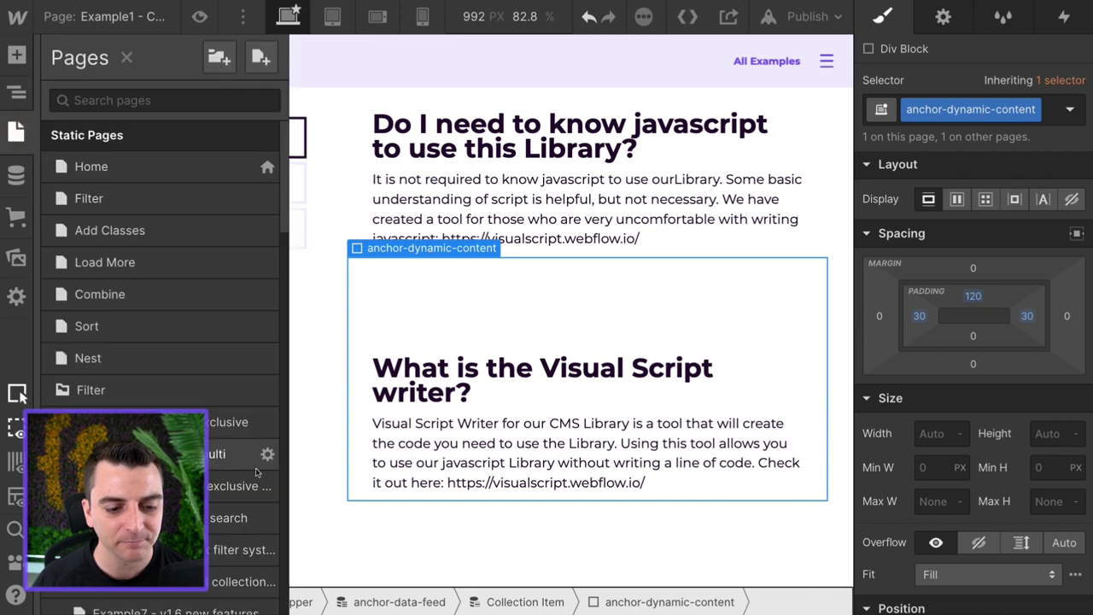
Step: Open Example1 - CMS anchor links settings and scroll its before-body code to the hash-removal add-on script
scroll(256, 472, down, 20)
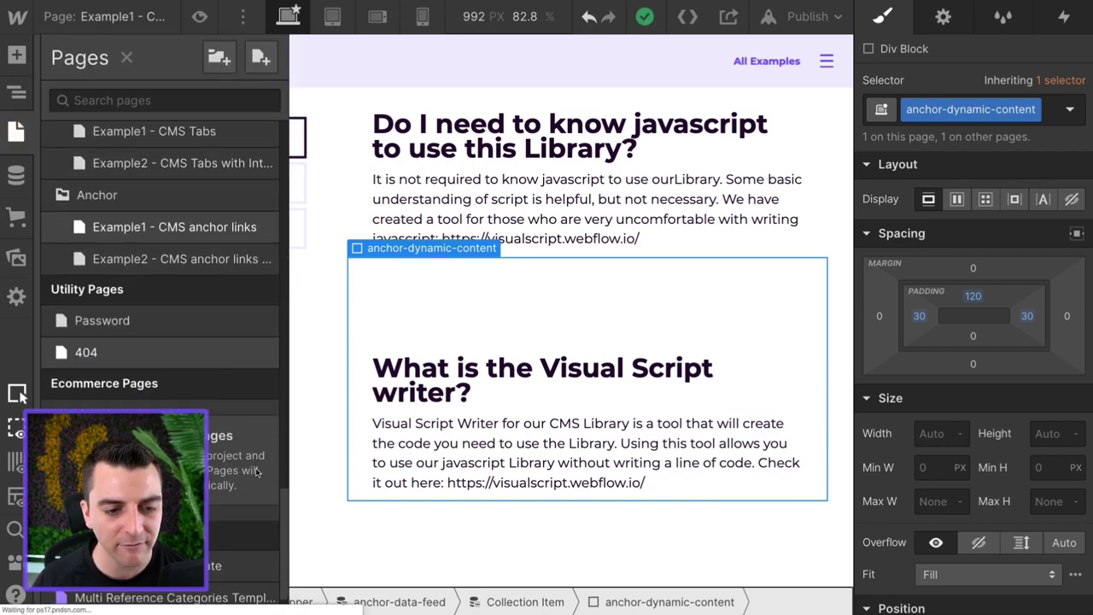
click(268, 226)
scroll(306, 300, down, 3)
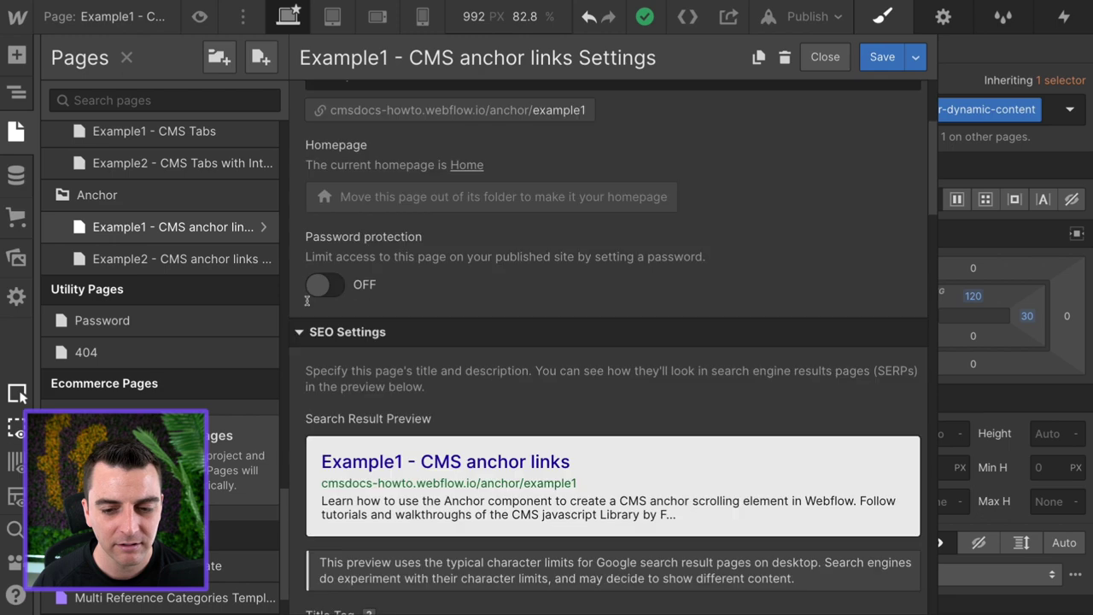
scroll(307, 301, down, 15)
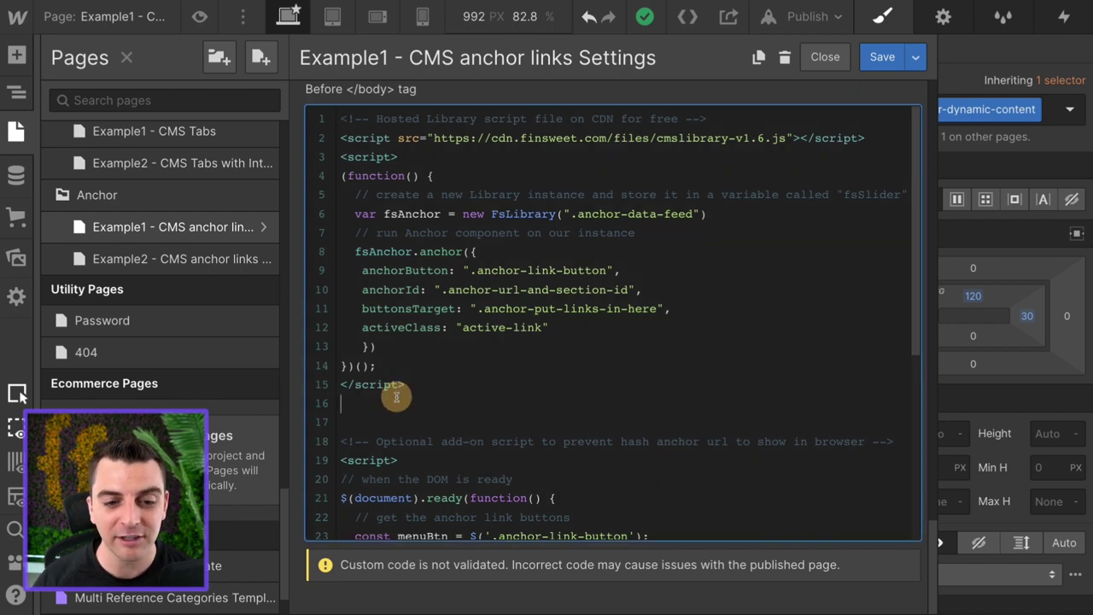
drag(396, 397, 310, 110)
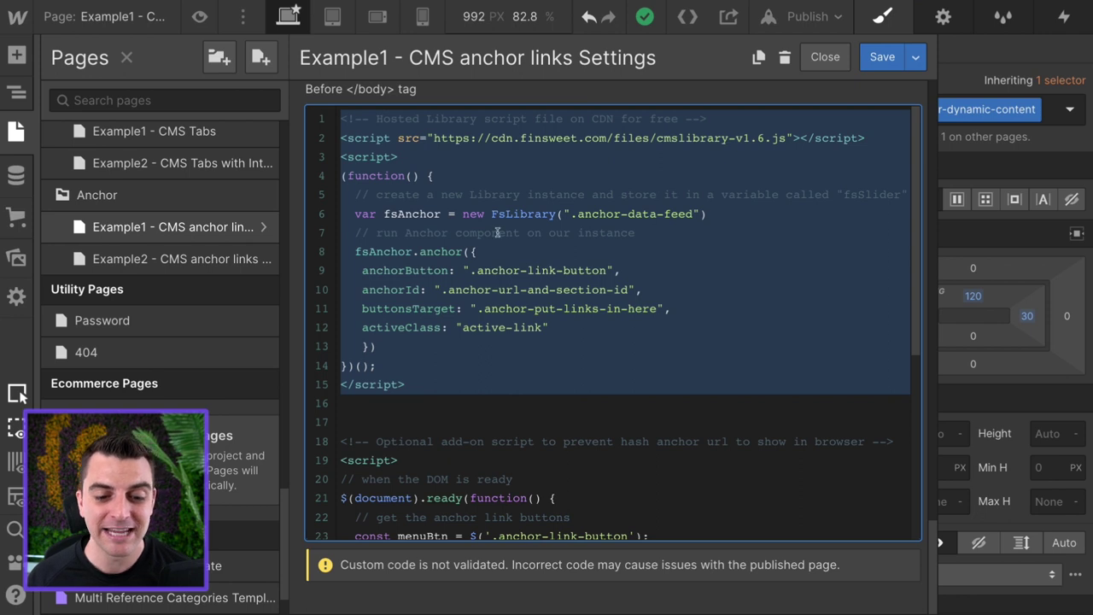
scroll(495, 235, down, 3)
scroll(495, 234, down, 2)
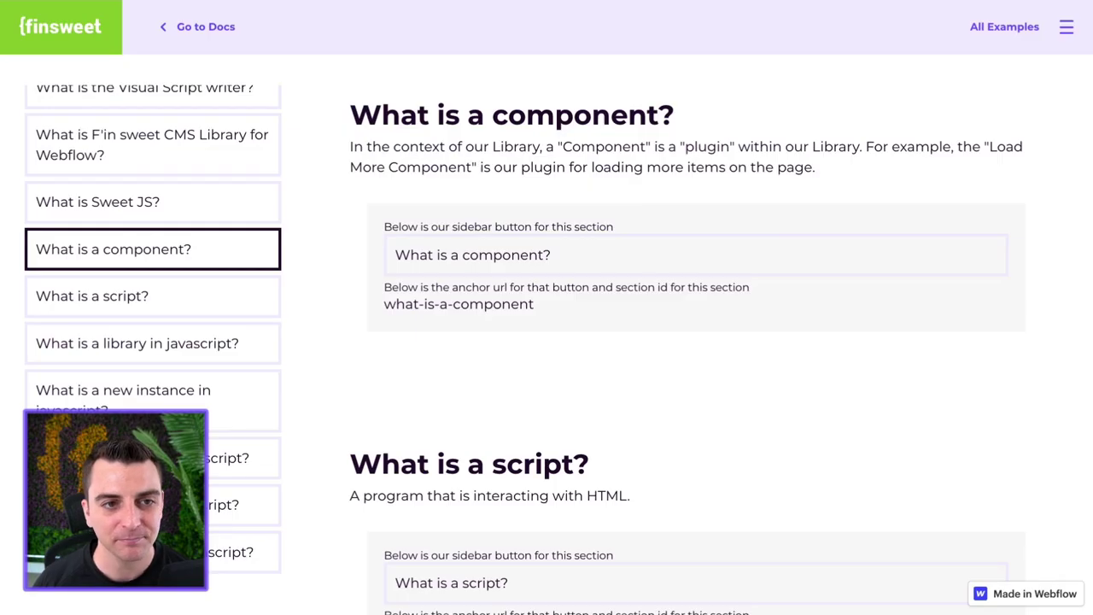
click(196, 390)
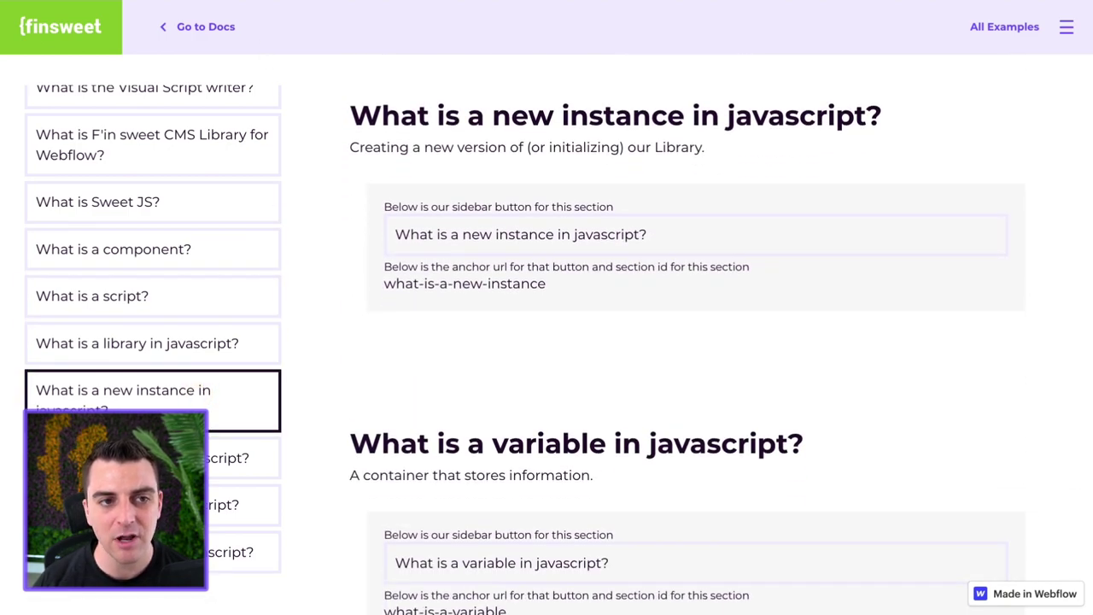
click(117, 173)
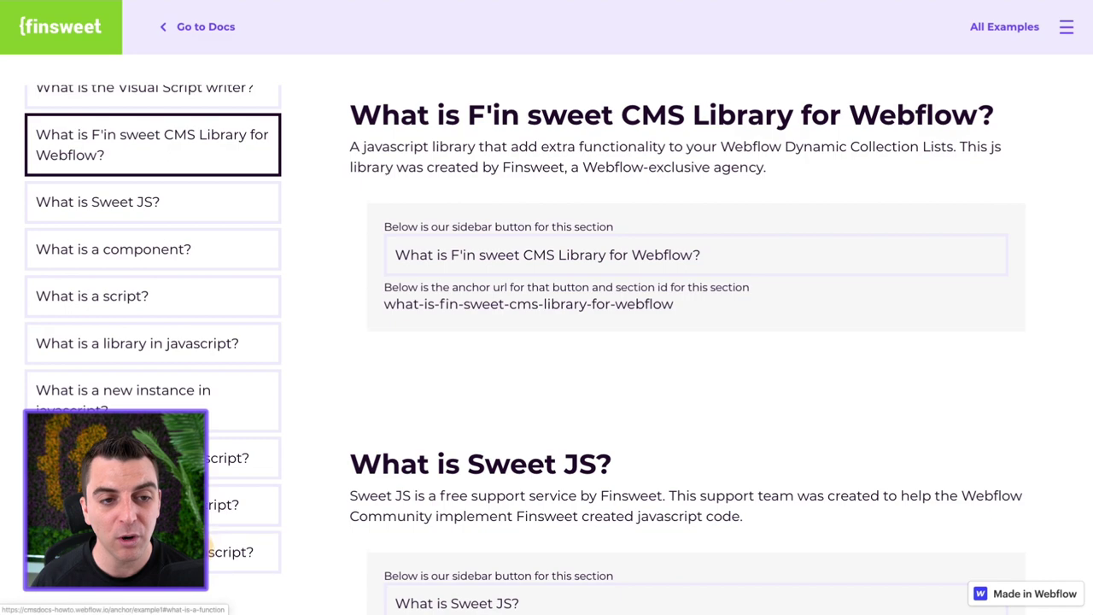
click(119, 552)
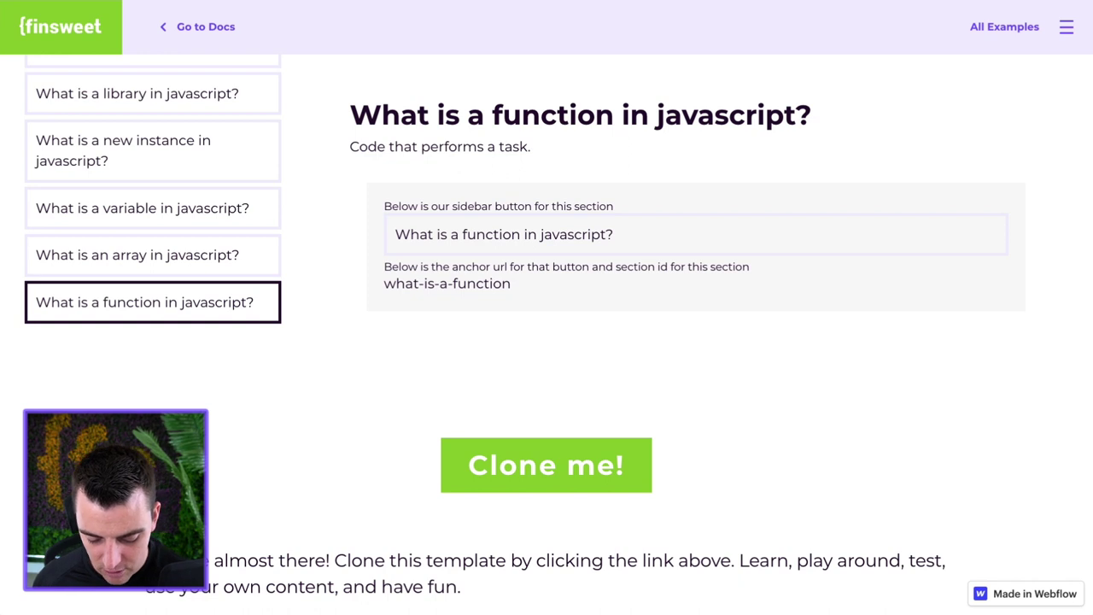
key(super+l)
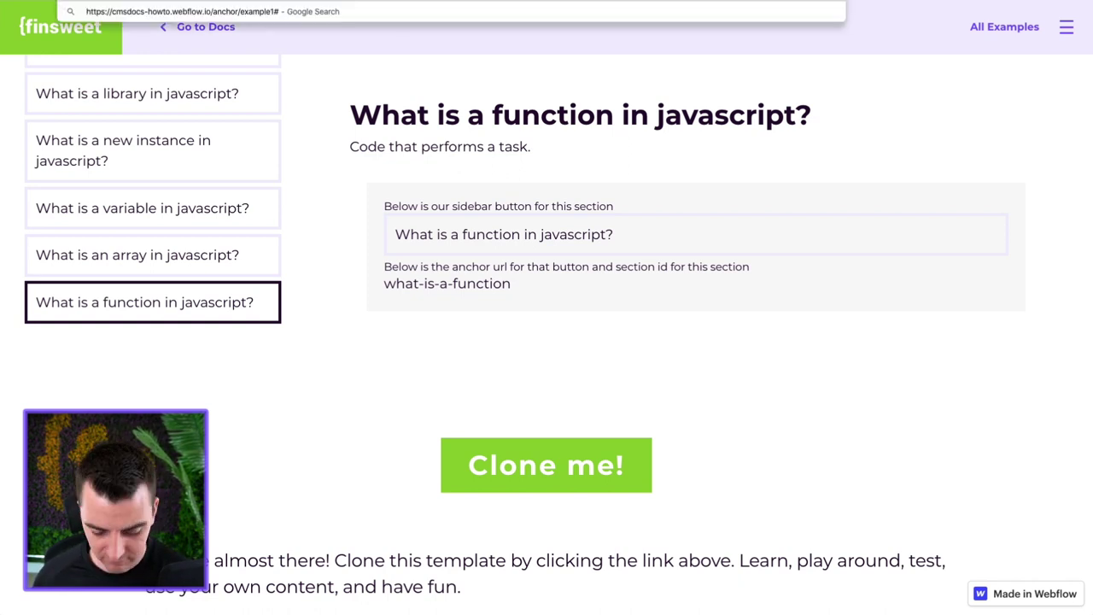
text(what-is-a-)
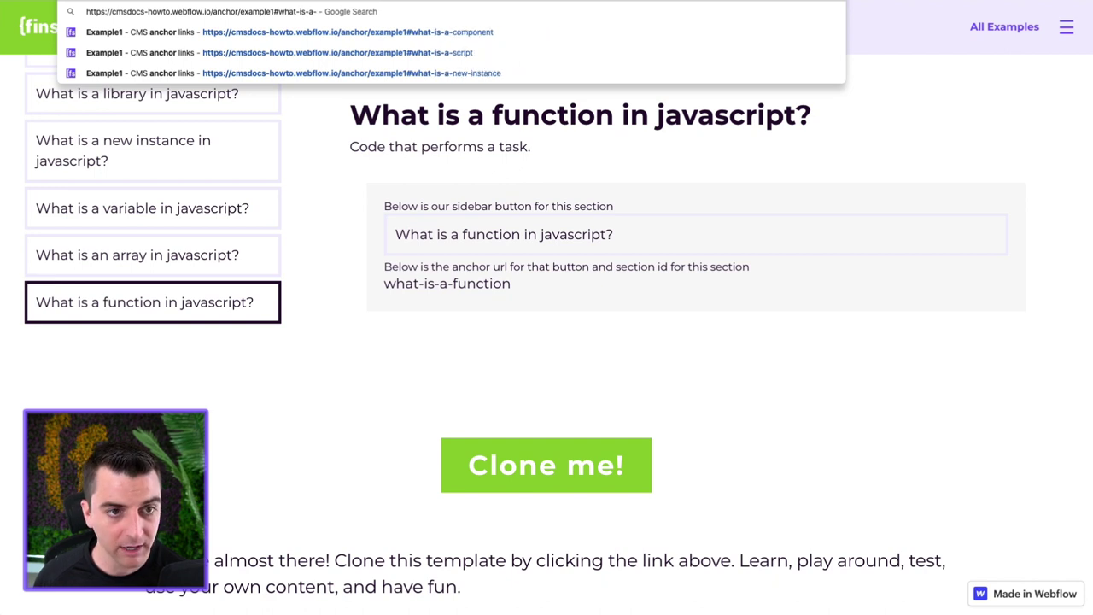
text(function)
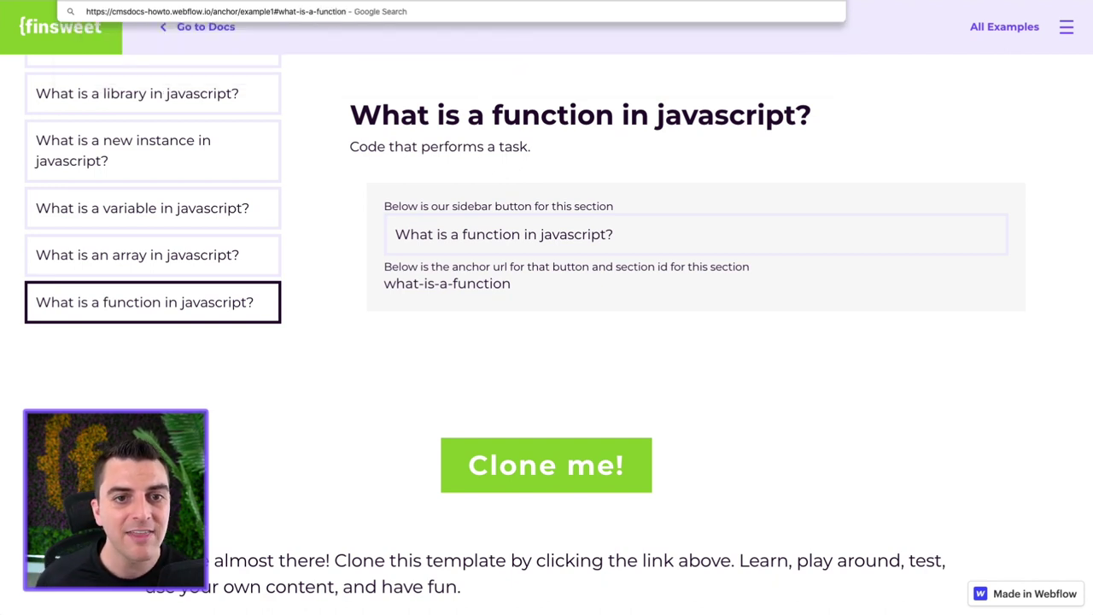
key(Return)
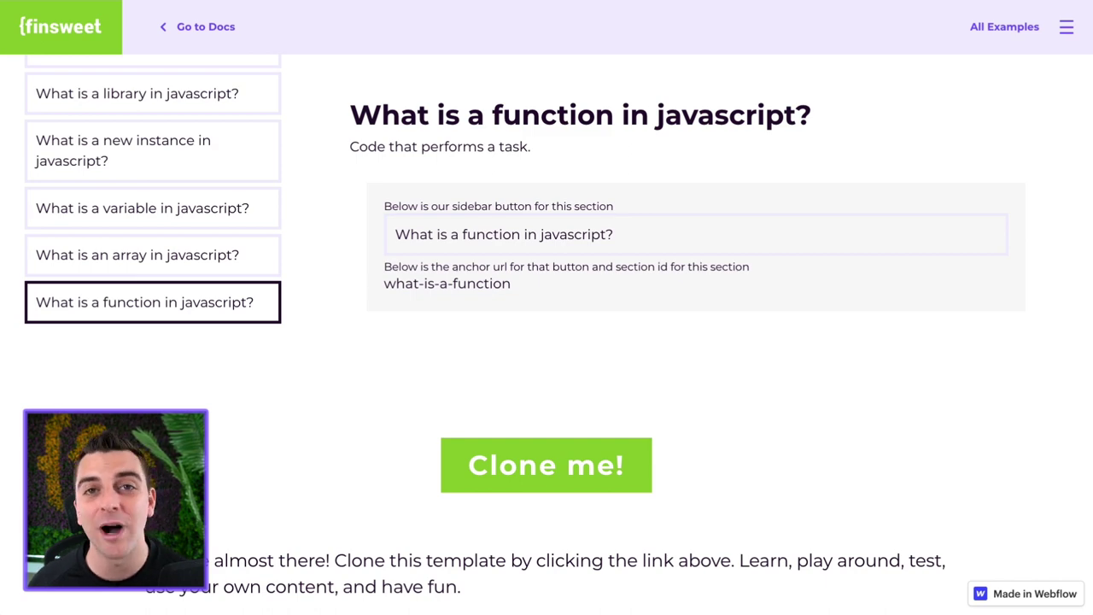
click(224, 139)
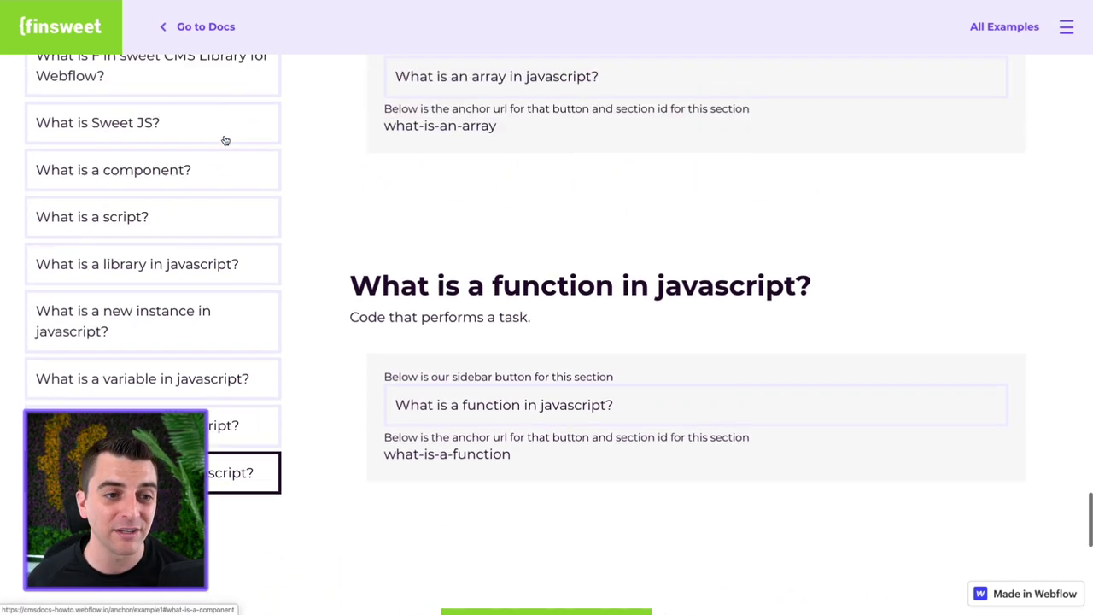
click(225, 163)
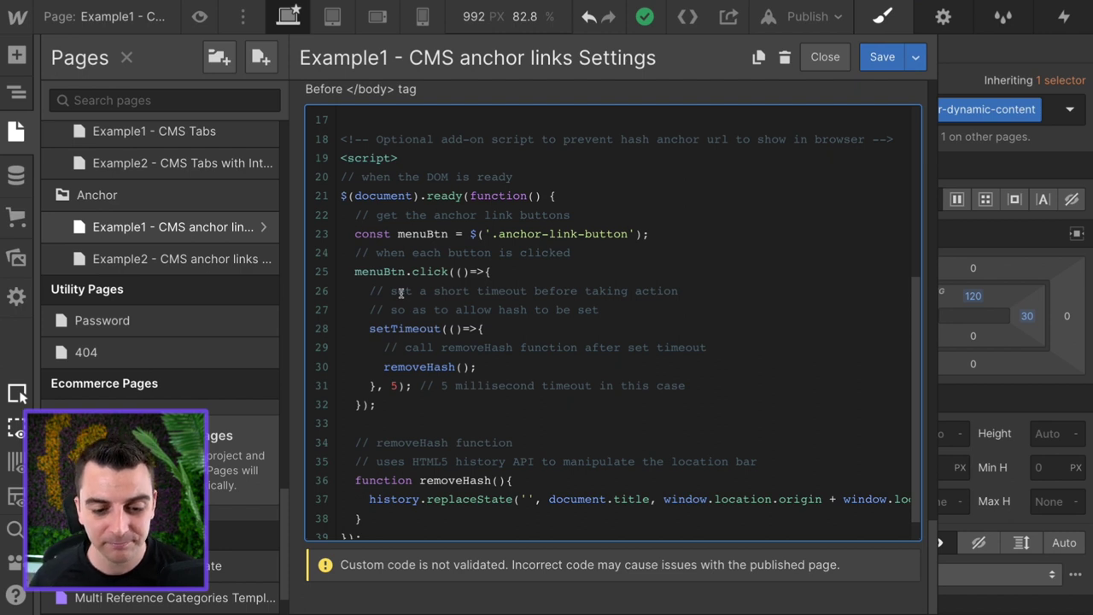
scroll(400, 294, down, 1)
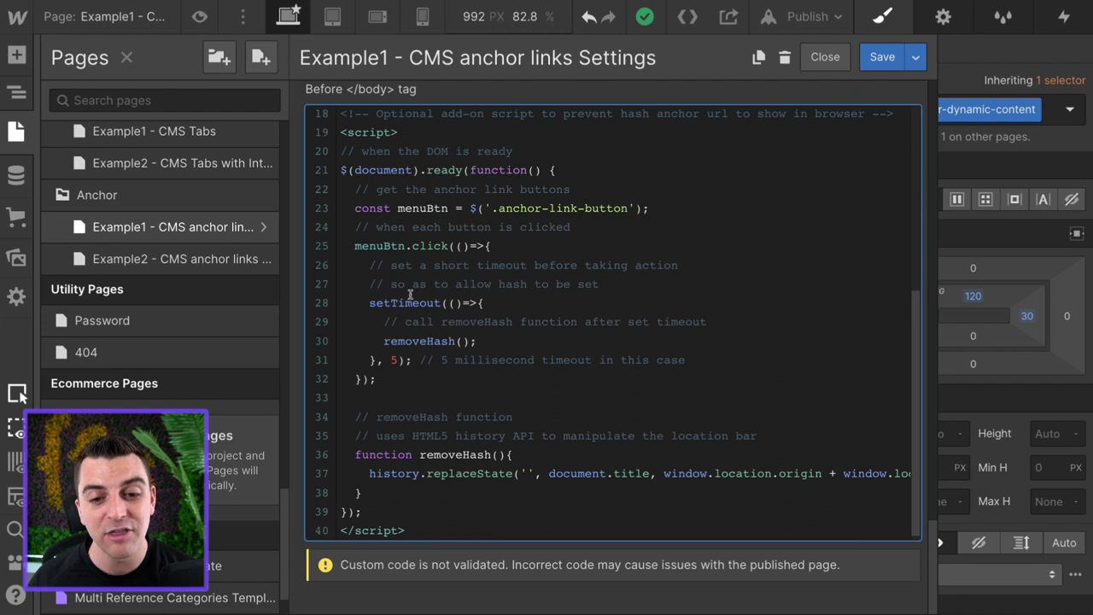
scroll(595, 364, up, 5)
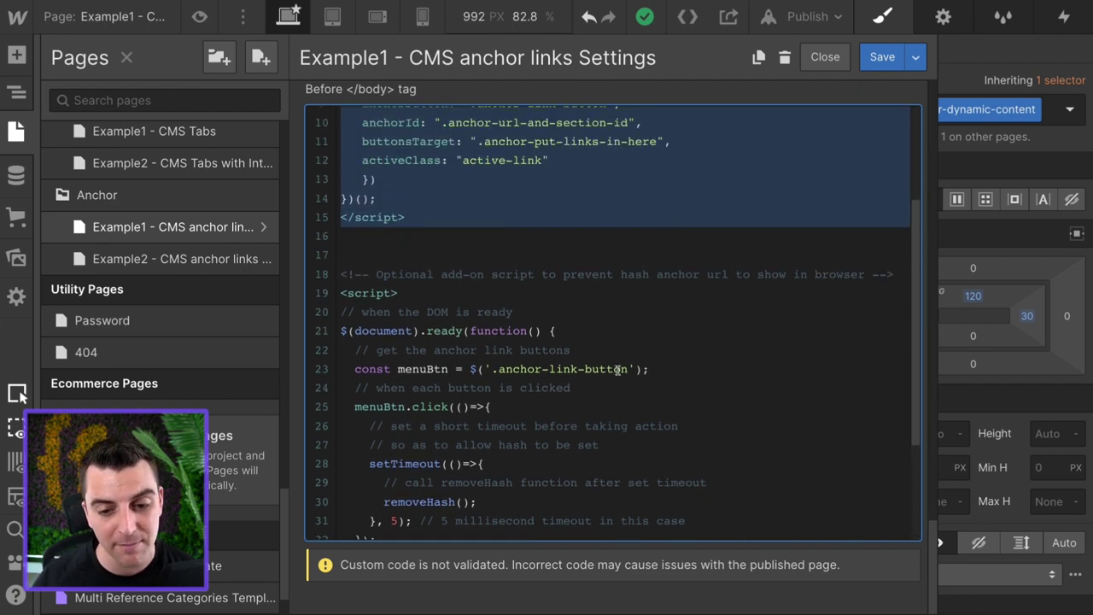
drag(629, 368, 487, 369)
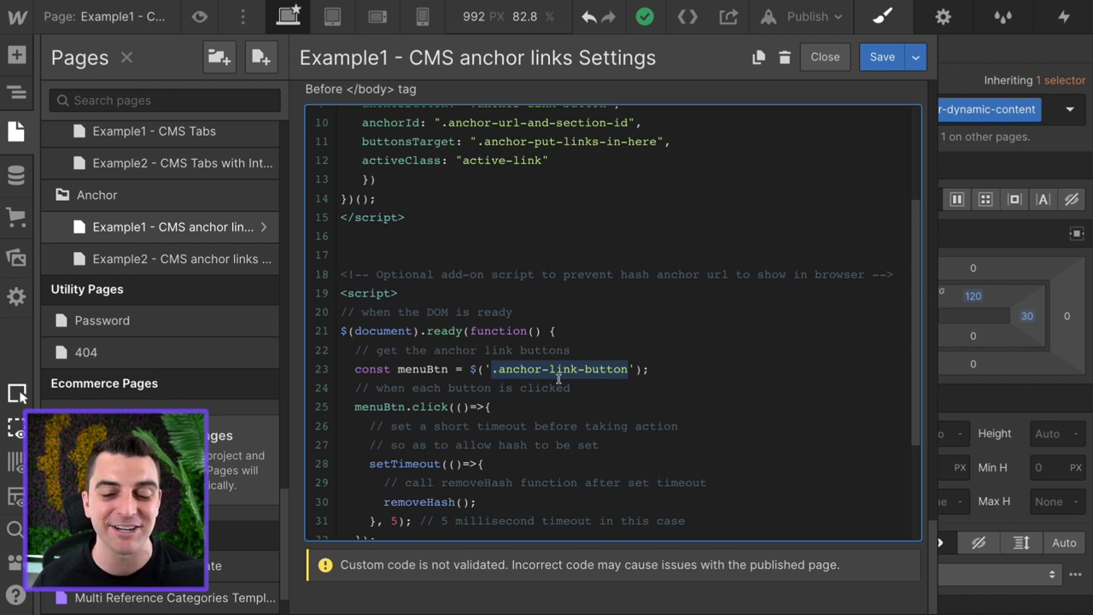
scroll(560, 378, up, 1)
scroll(555, 375, up, 4)
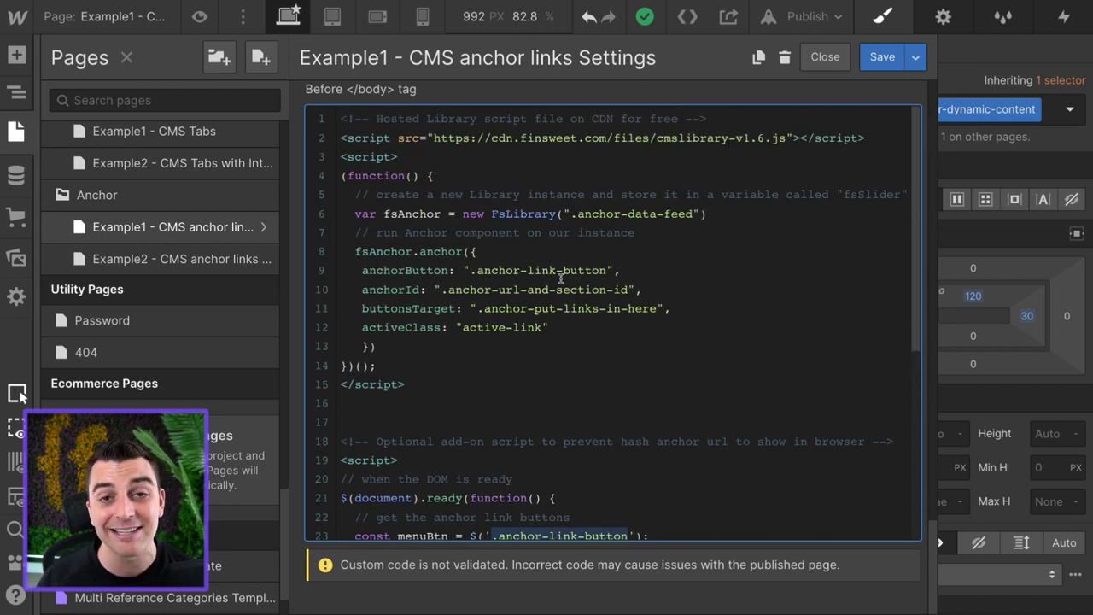
scroll(561, 278, down, 5)
scroll(561, 278, down, 2)
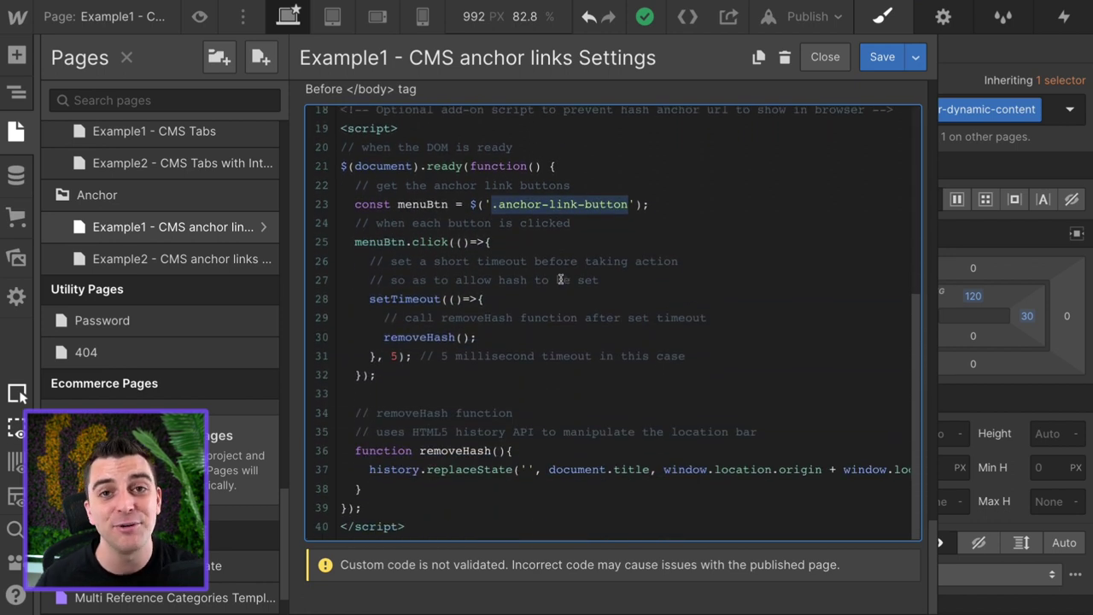